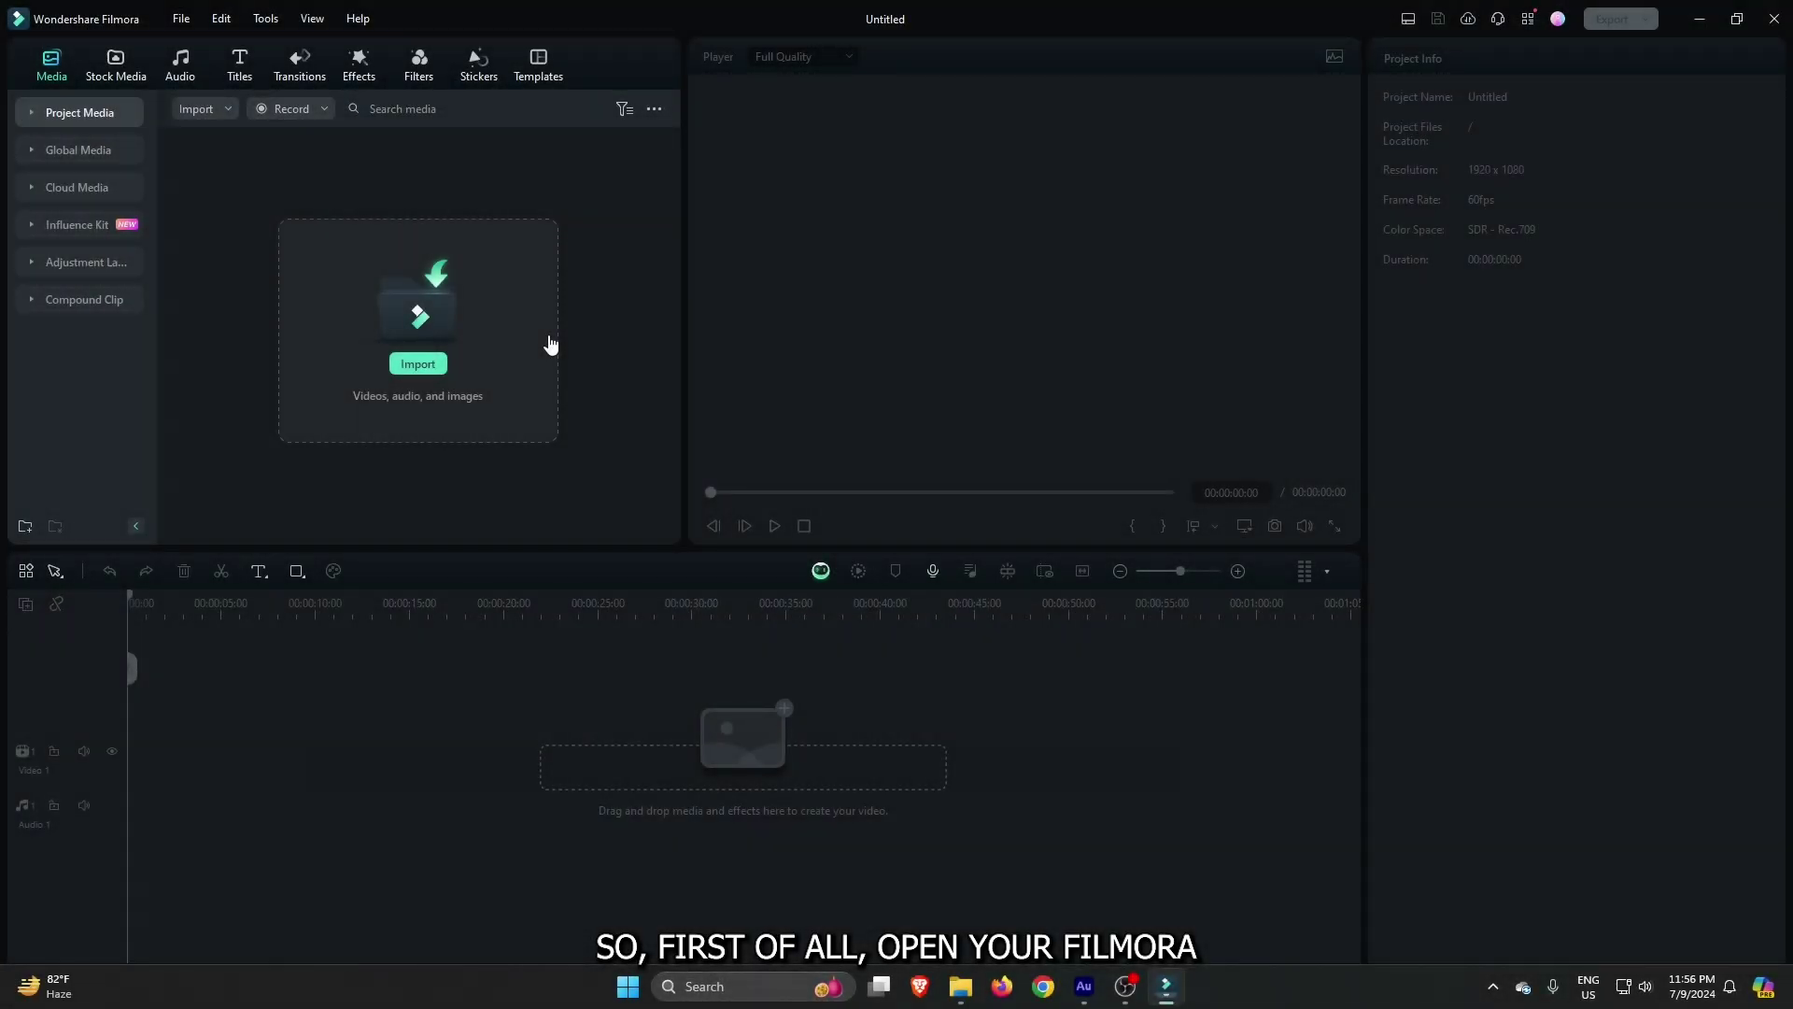
Place a Default Title on Video 1 and change its text to ANIMATION.
{"action": "left_click", "coordinate": [242, 67]}
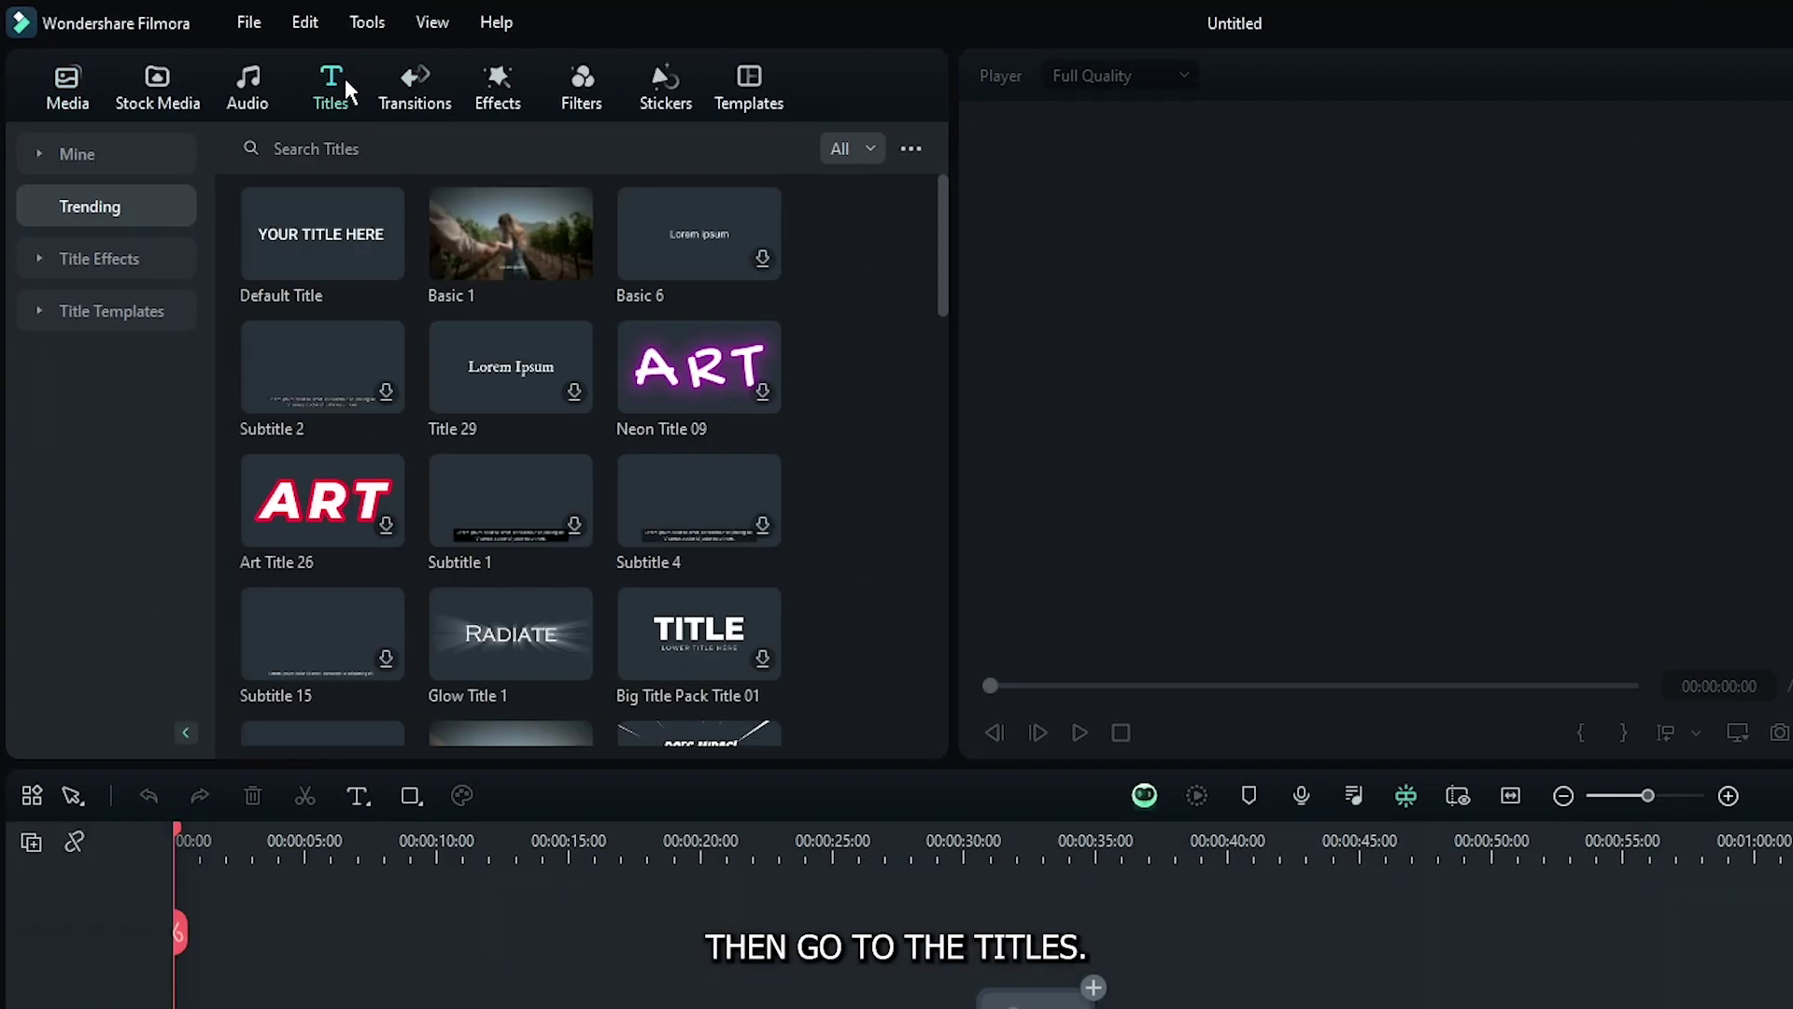
{"action": "left_click_drag", "start_coordinate": [321, 272], "coordinate": [201, 1008]}
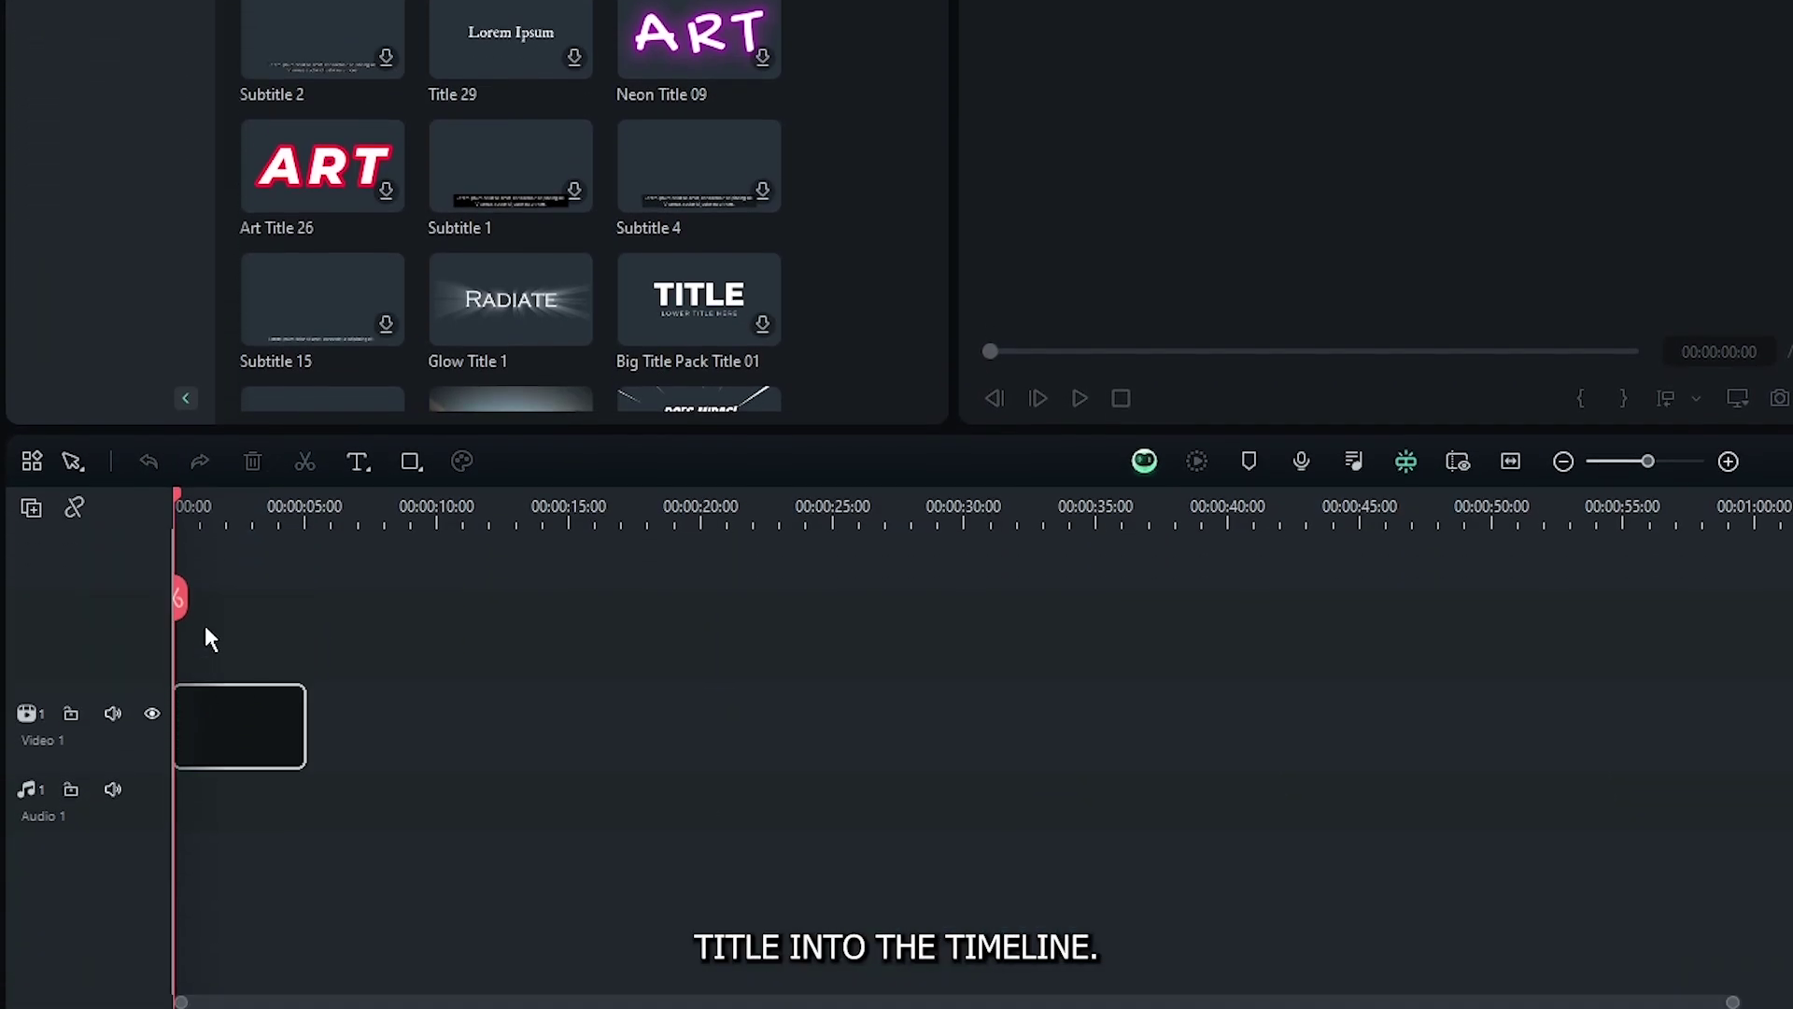
{"action": "left_click_drag", "start_coordinate": [215, 614], "coordinate": [216, 617]}
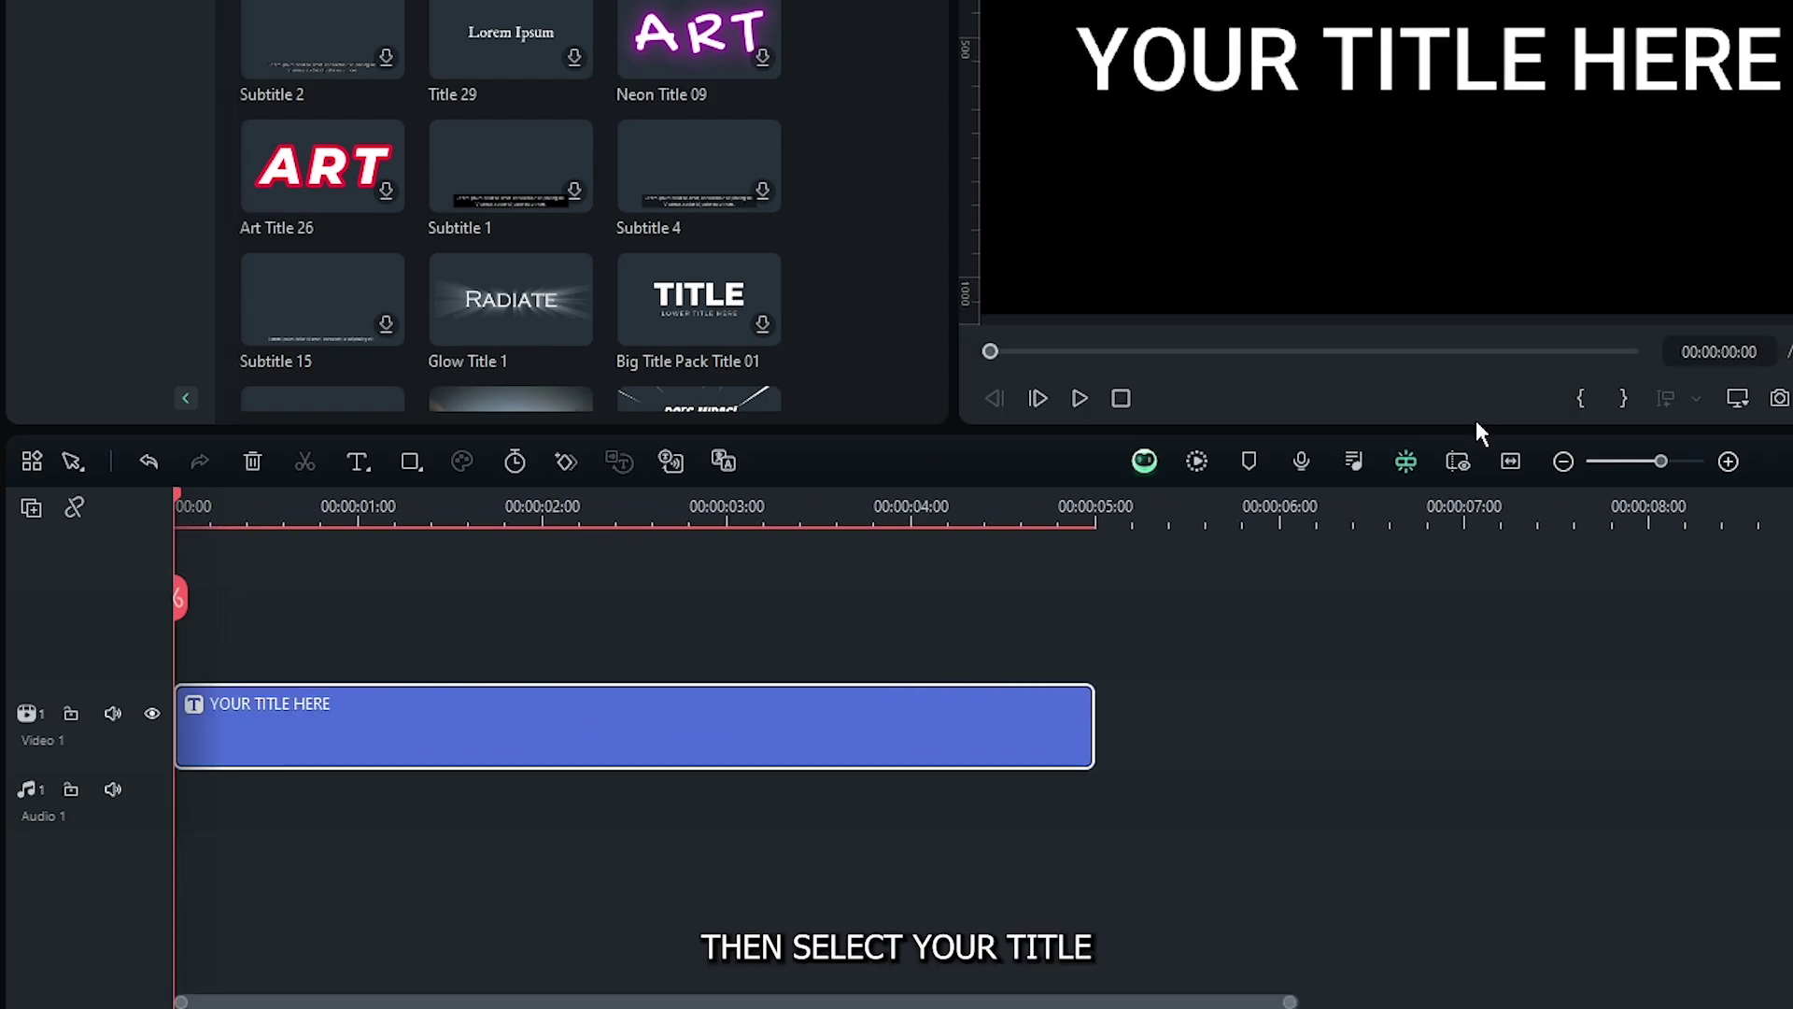
{"action": "left_click", "coordinate": [743, 743]}
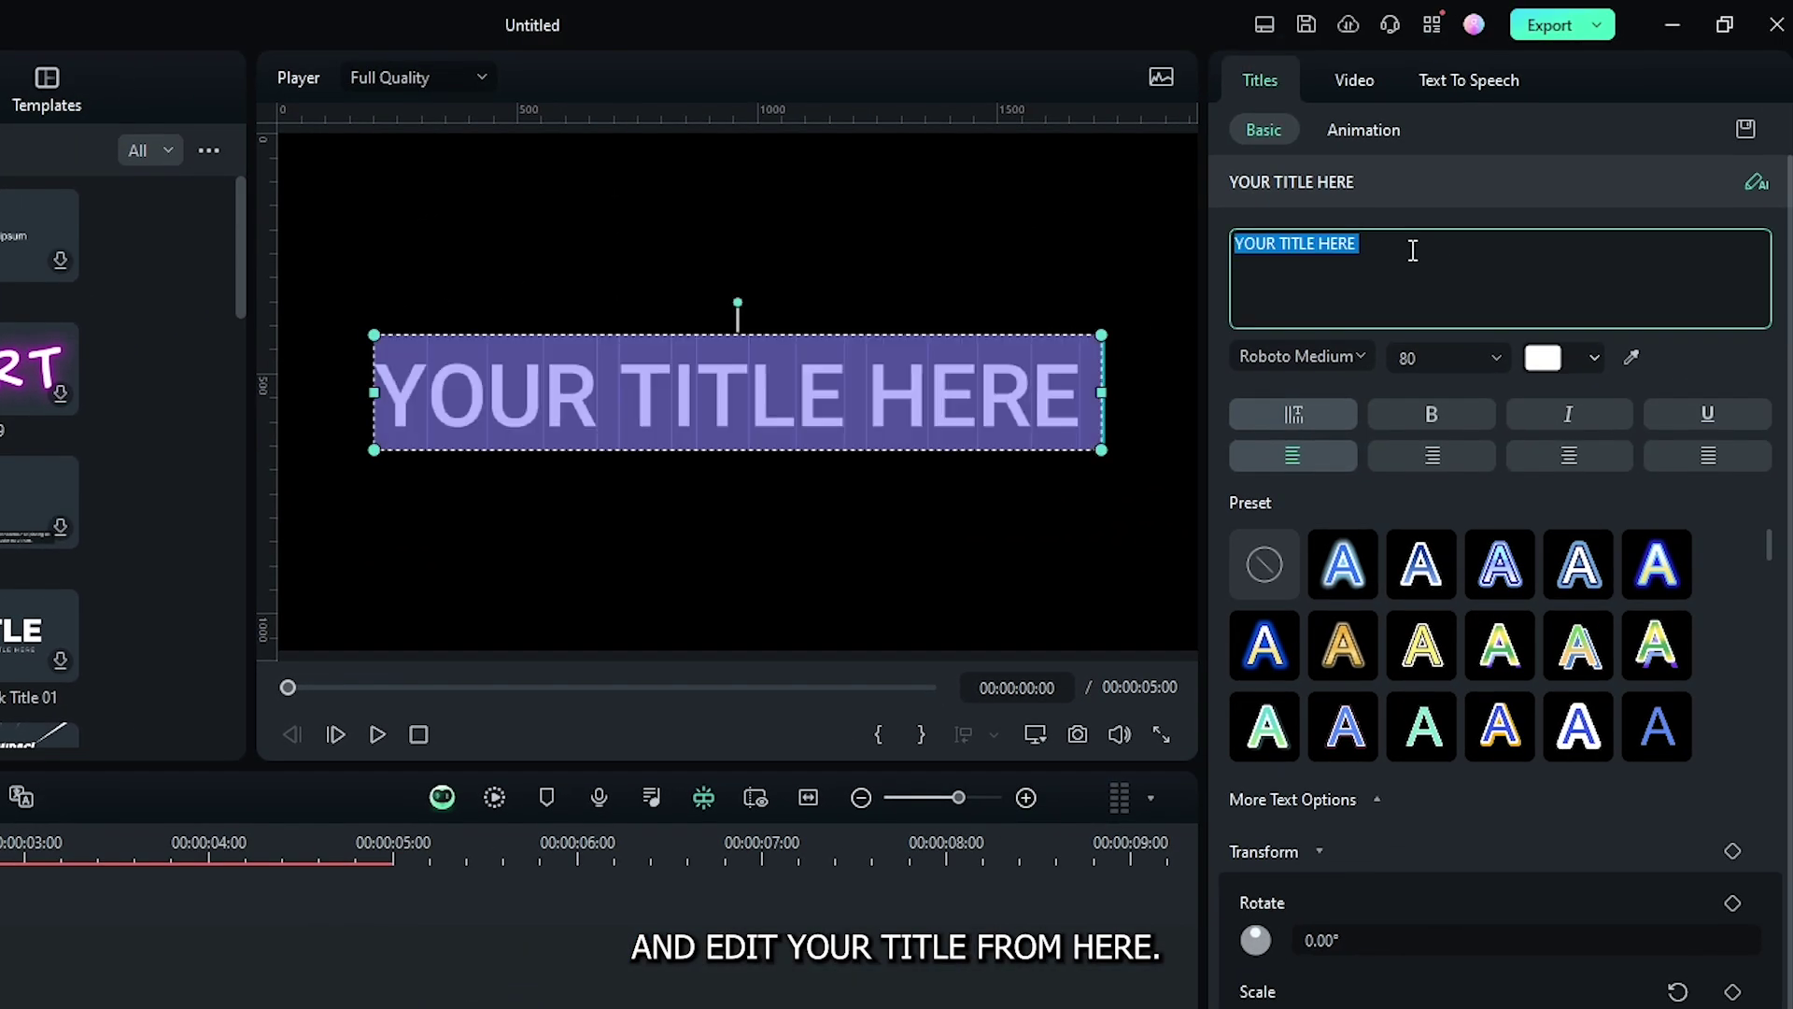
{"action": "type", "text": "ANIMATION"}
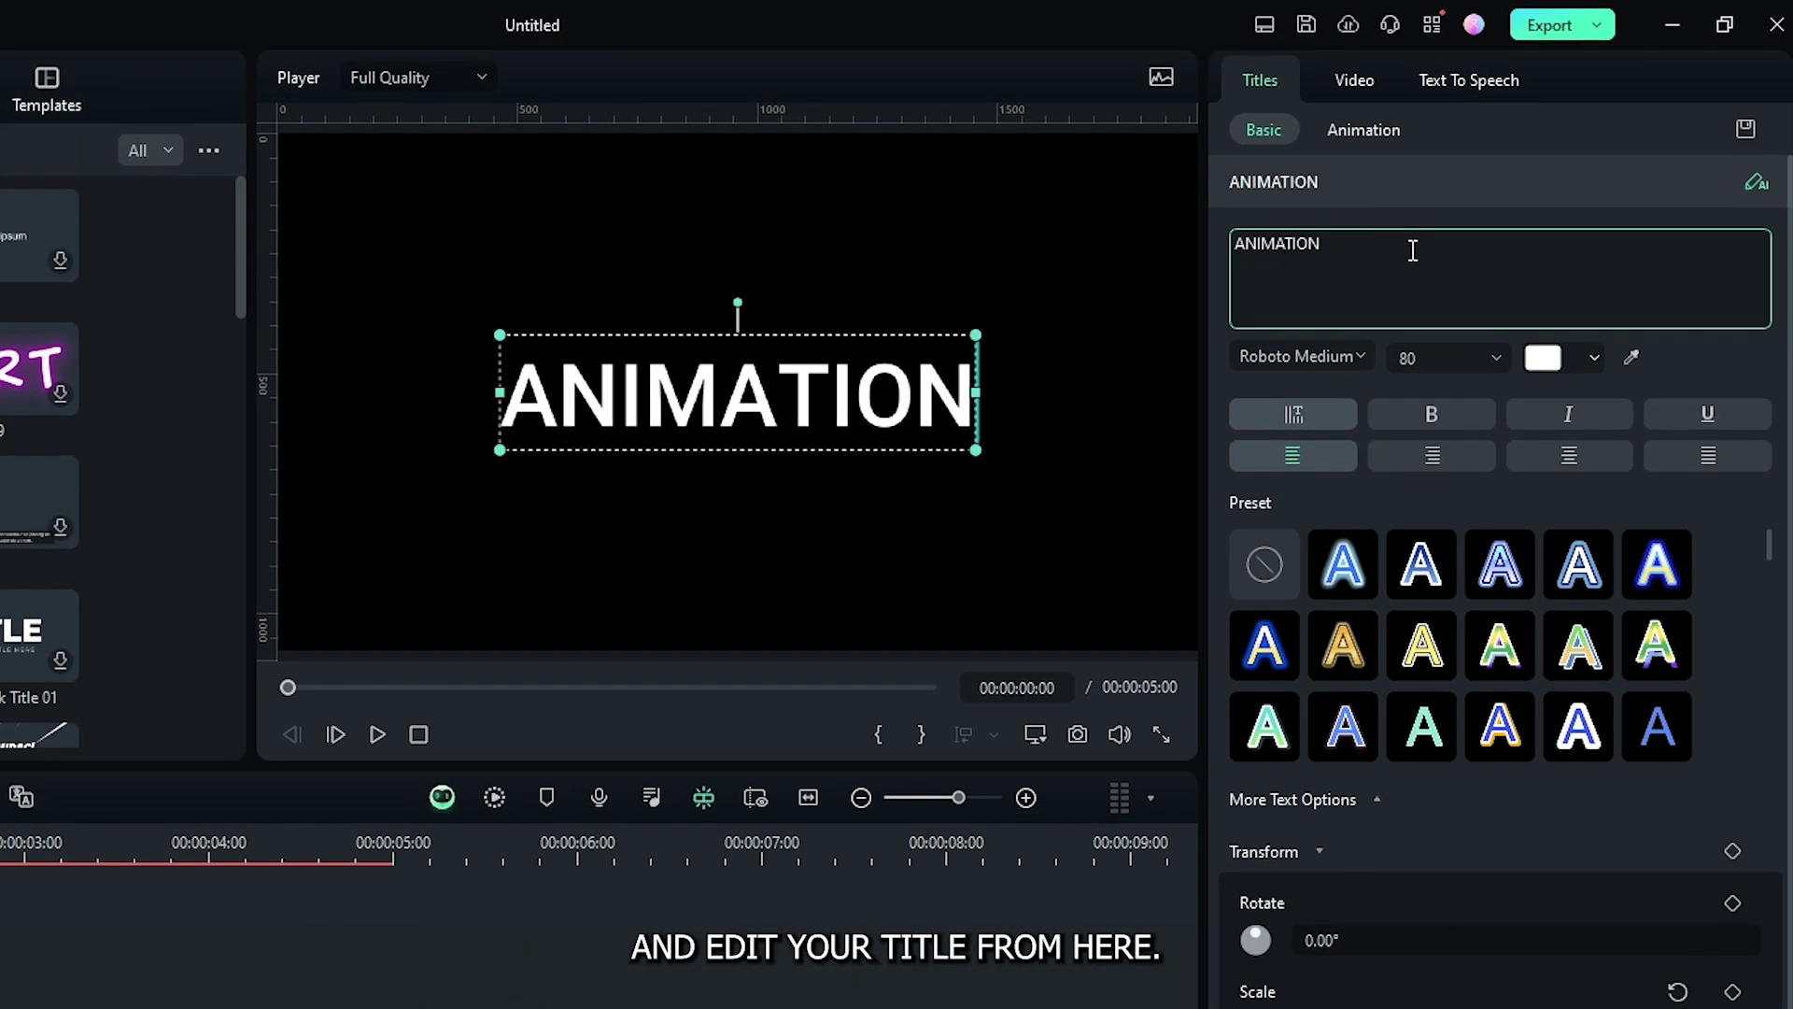
Set the ANIMATION title's font to Rubik ExtraBold.
{"action": "key", "text": "ctrl+a"}
{"action": "left_click", "coordinate": [1359, 356]}
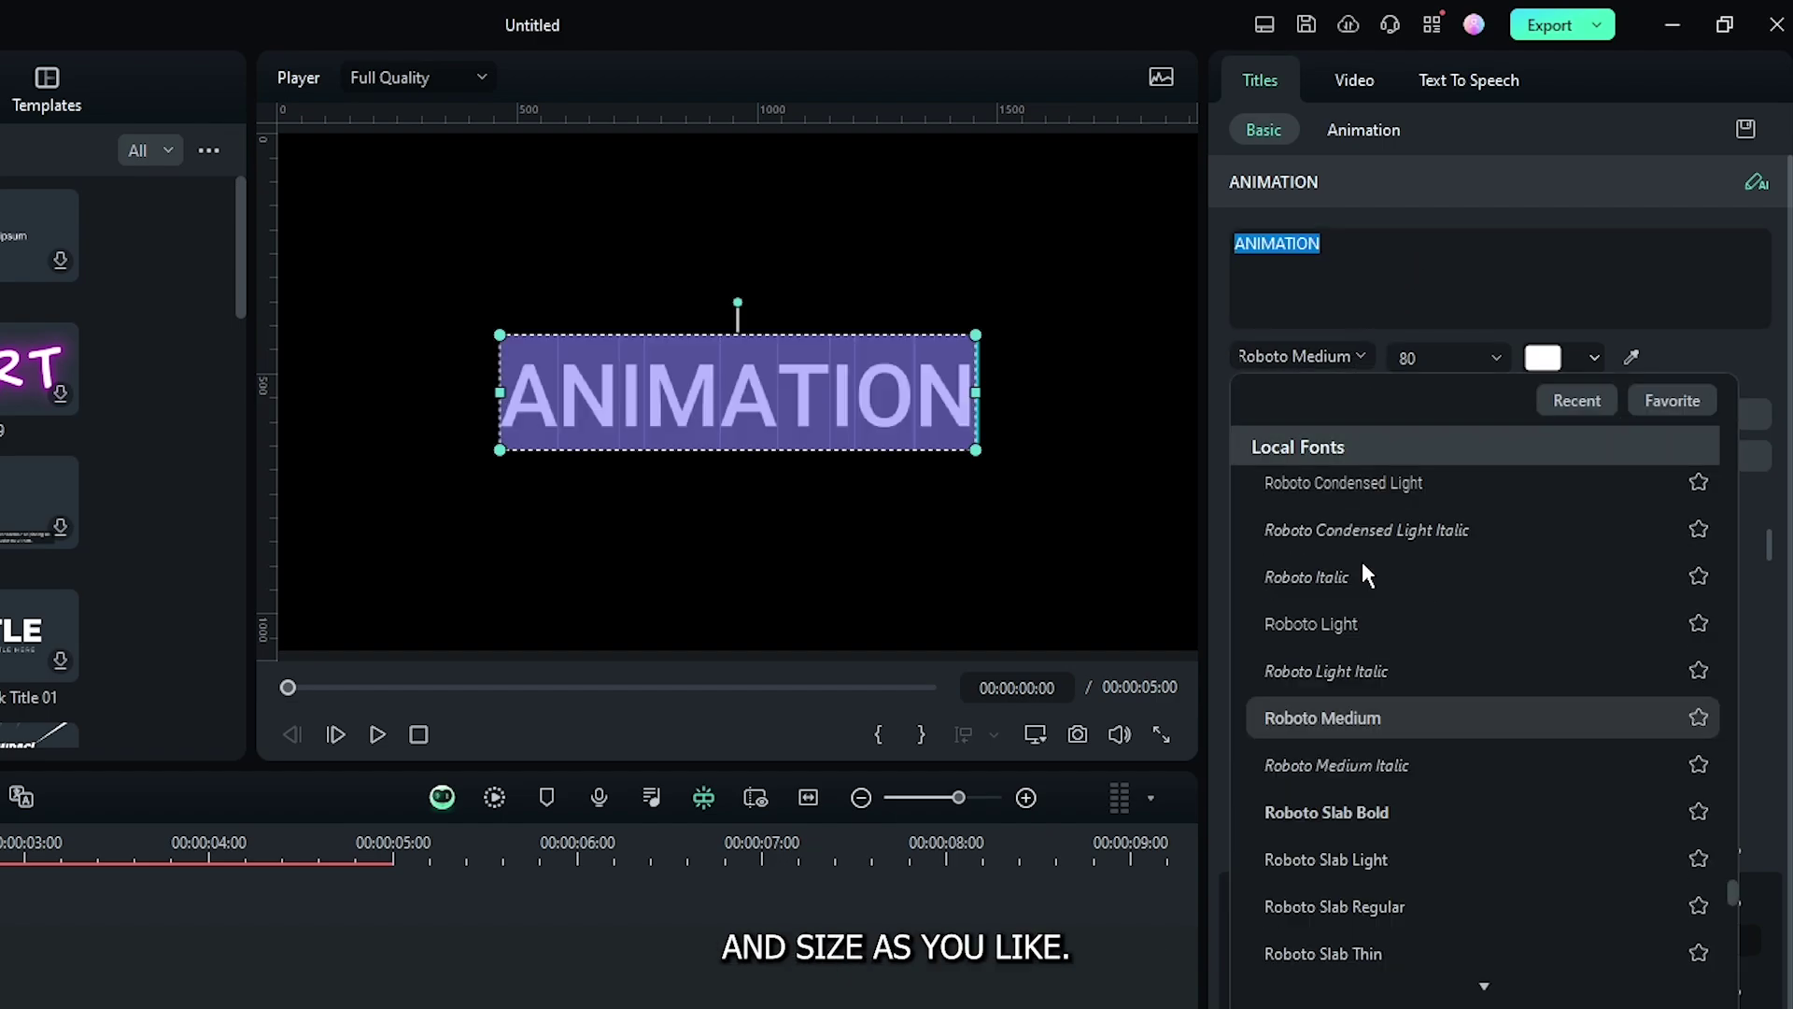
{"action": "scroll", "coordinate": [1363, 687], "scroll_direction": "down", "scroll_amount": 8}
{"action": "left_click", "coordinate": [1369, 752]}
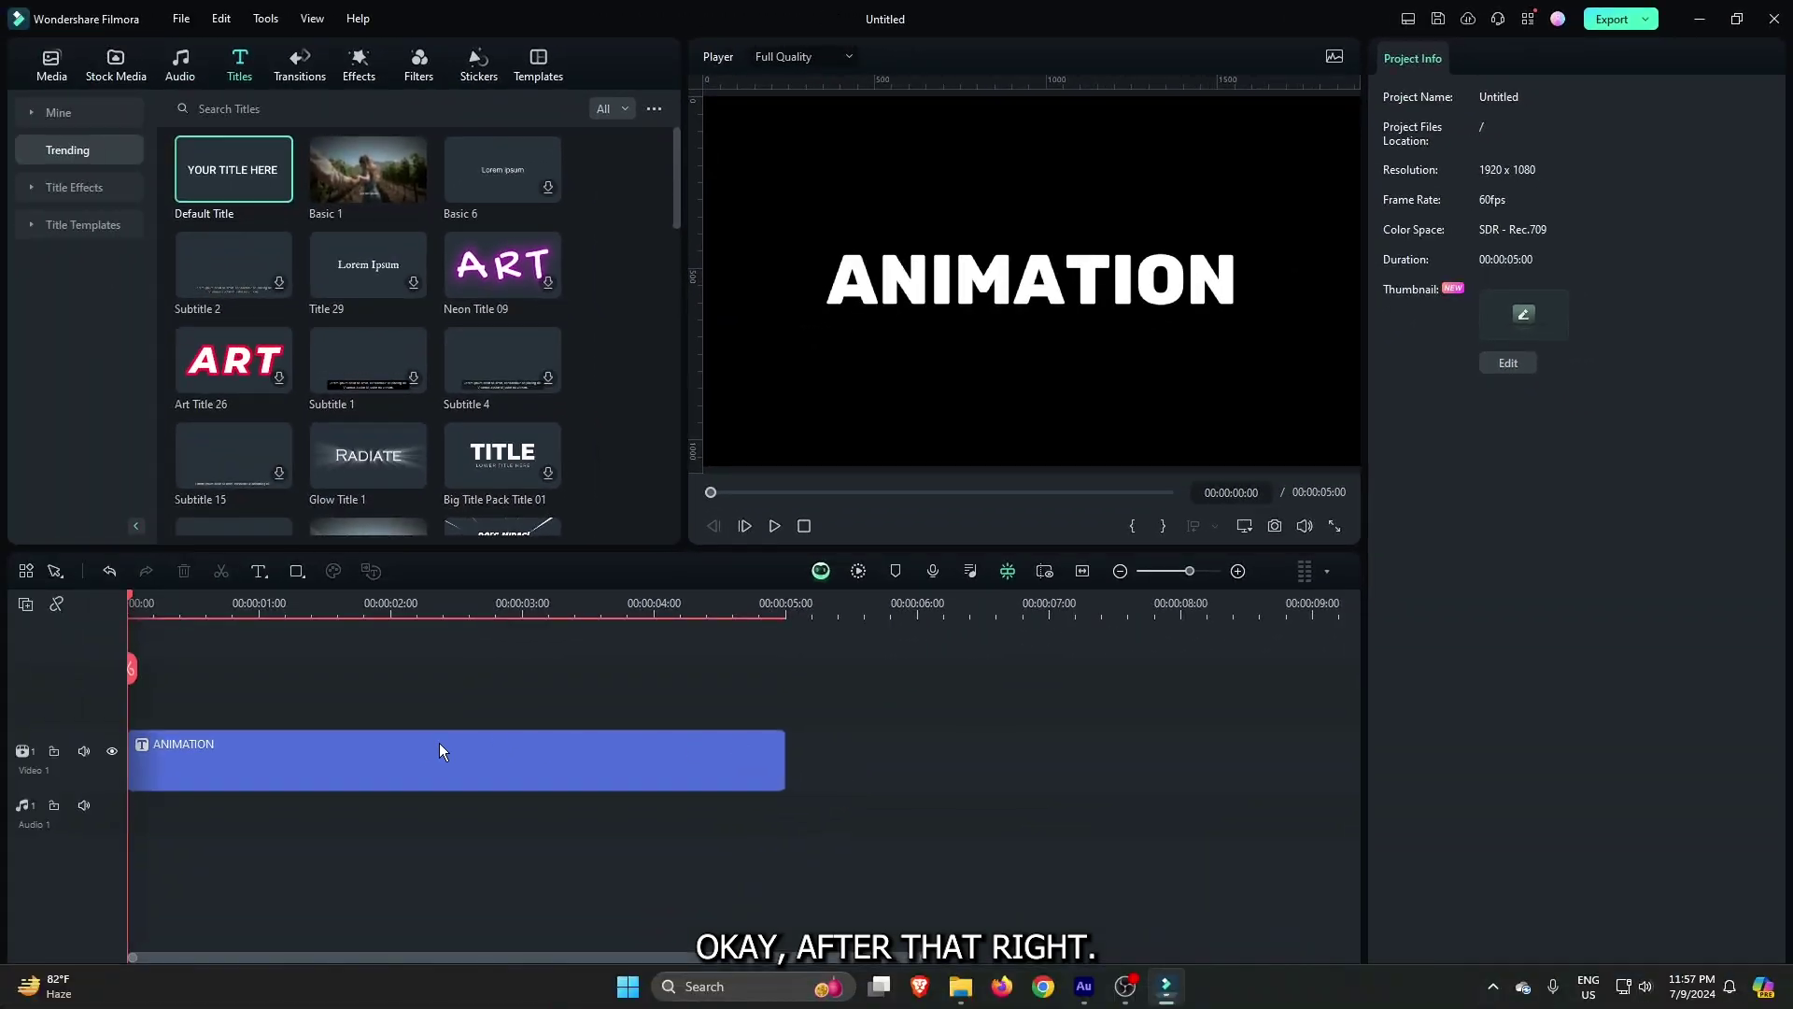
Turn the title clip into a compound clip named 'Text'.
{"action": "left_click", "coordinate": [423, 747]}
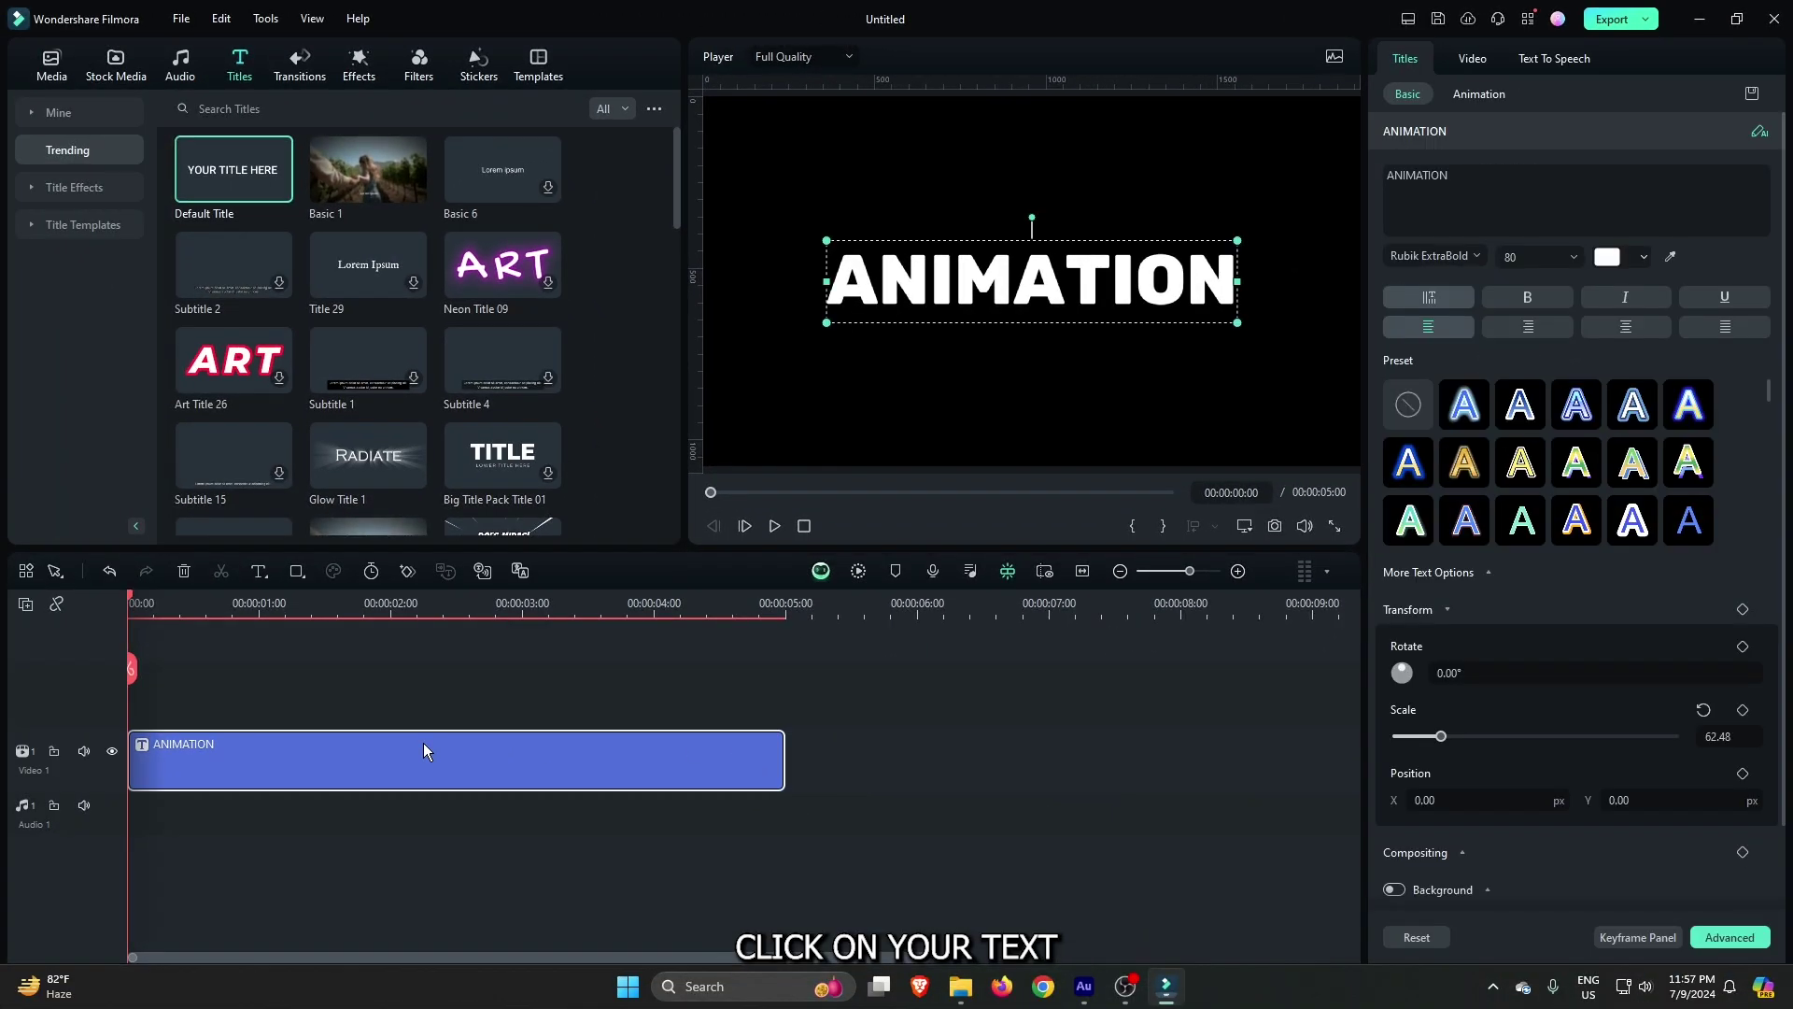
{"action": "right_click", "coordinate": [423, 742]}
{"action": "left_click", "coordinate": [435, 518]}
{"action": "type", "text": "Text"}
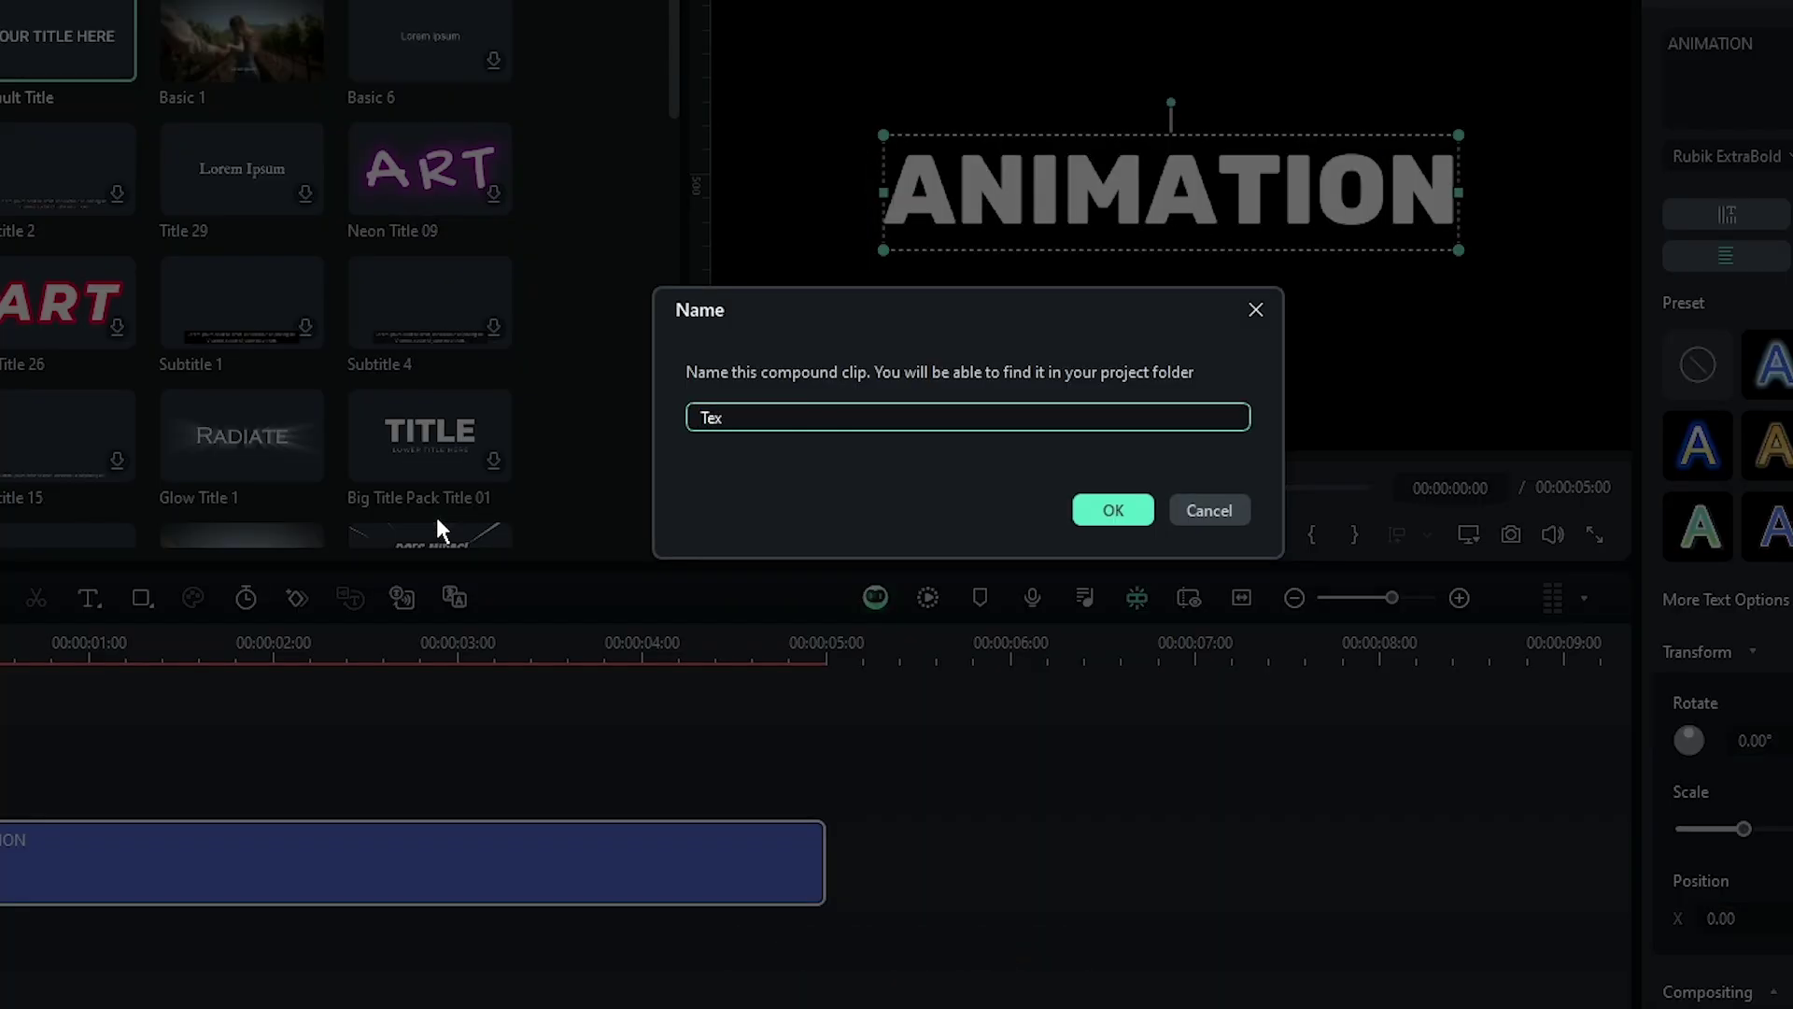
{"action": "left_click", "coordinate": [1091, 509]}
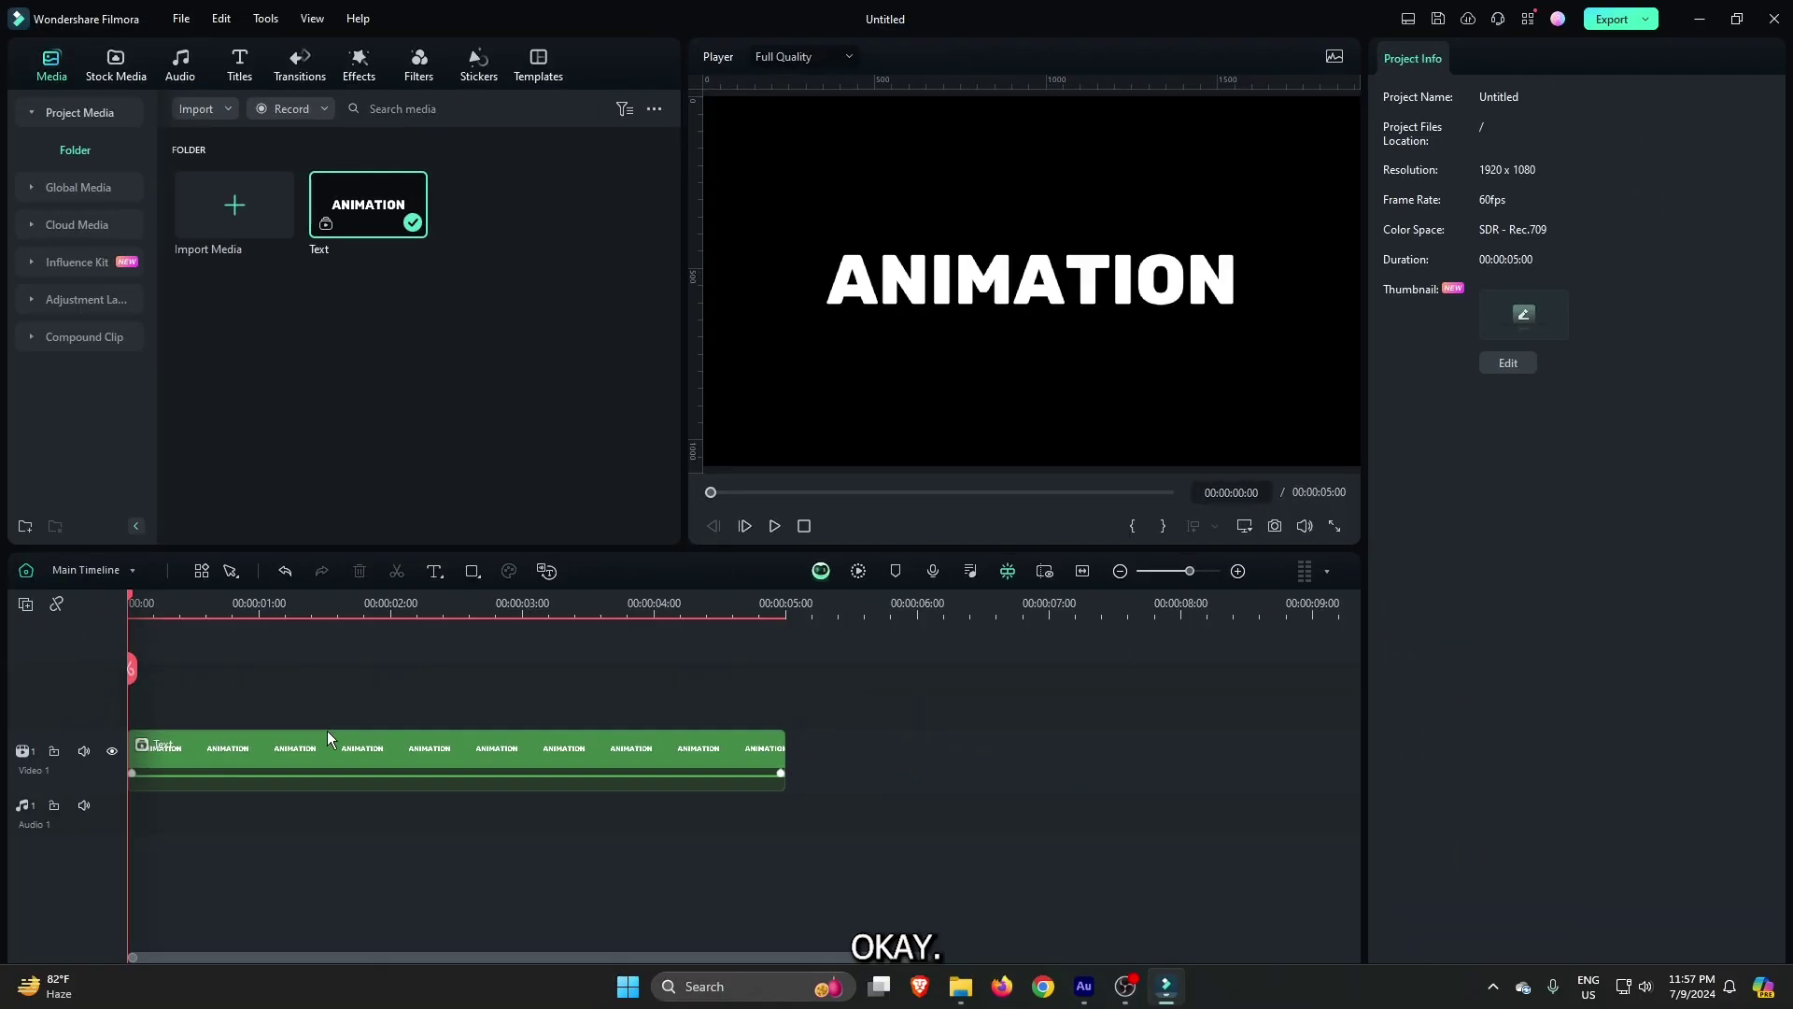
Drag BCC Cast Shadow from Boris FX Stylize onto the Text clip.
{"action": "left_click", "coordinate": [357, 71]}
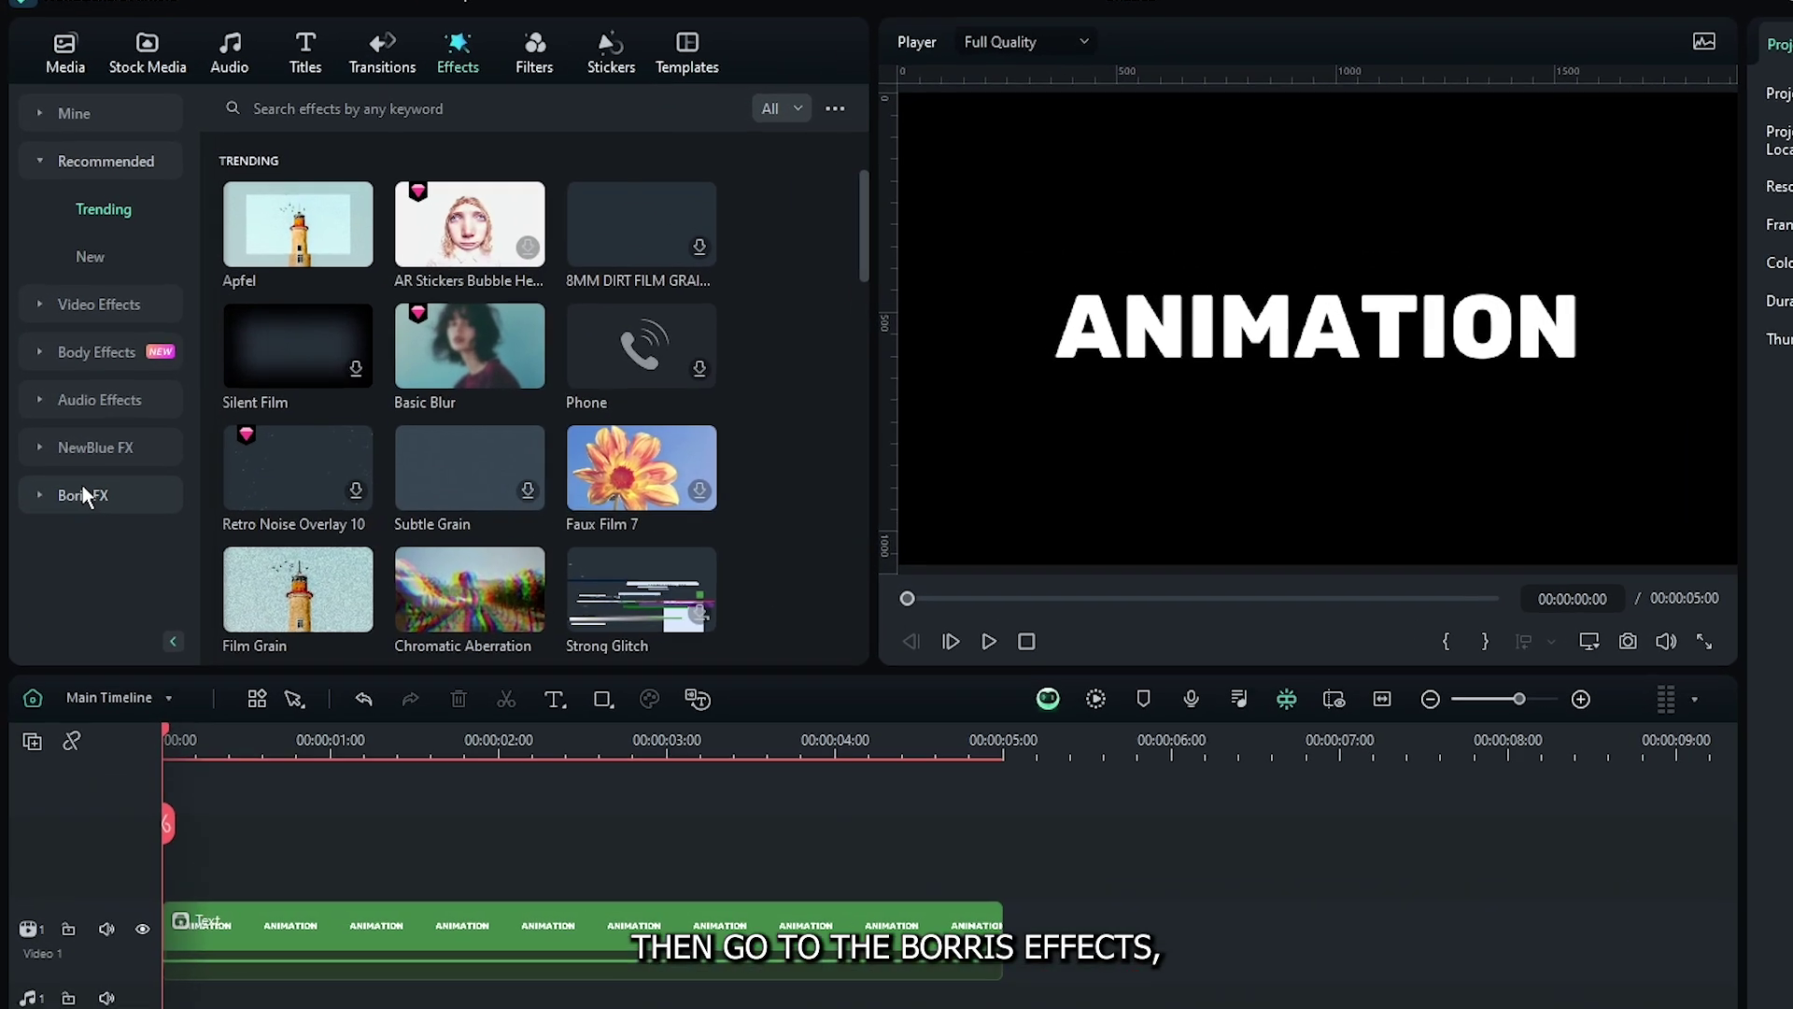
{"action": "left_click", "coordinate": [65, 411]}
{"action": "scroll", "coordinate": [88, 517], "scroll_direction": "down", "scroll_amount": 3}
{"action": "left_click", "coordinate": [108, 417]}
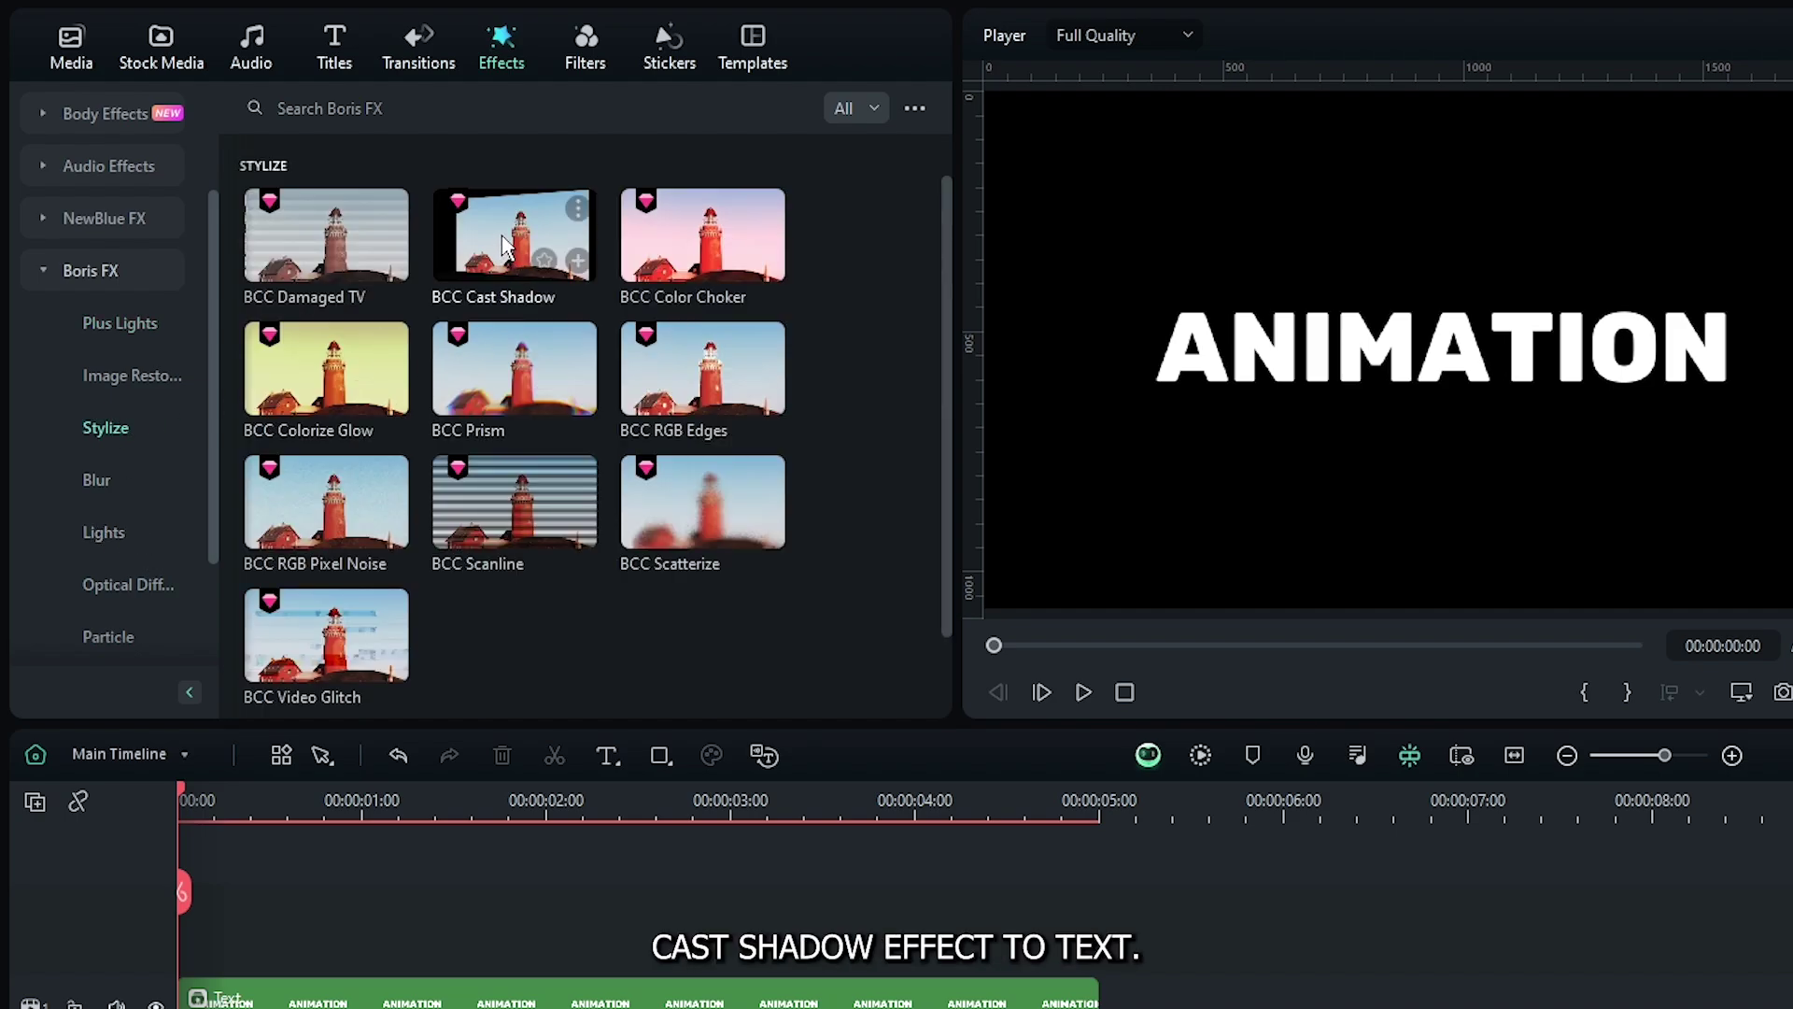
{"action": "left_click_drag", "start_coordinate": [504, 245], "coordinate": [299, 1008]}
In BCC Cast Shadow's Image Plane, set Position Z to 609.80 and Rotate Y to about 40.
{"action": "left_click", "coordinate": [300, 738]}
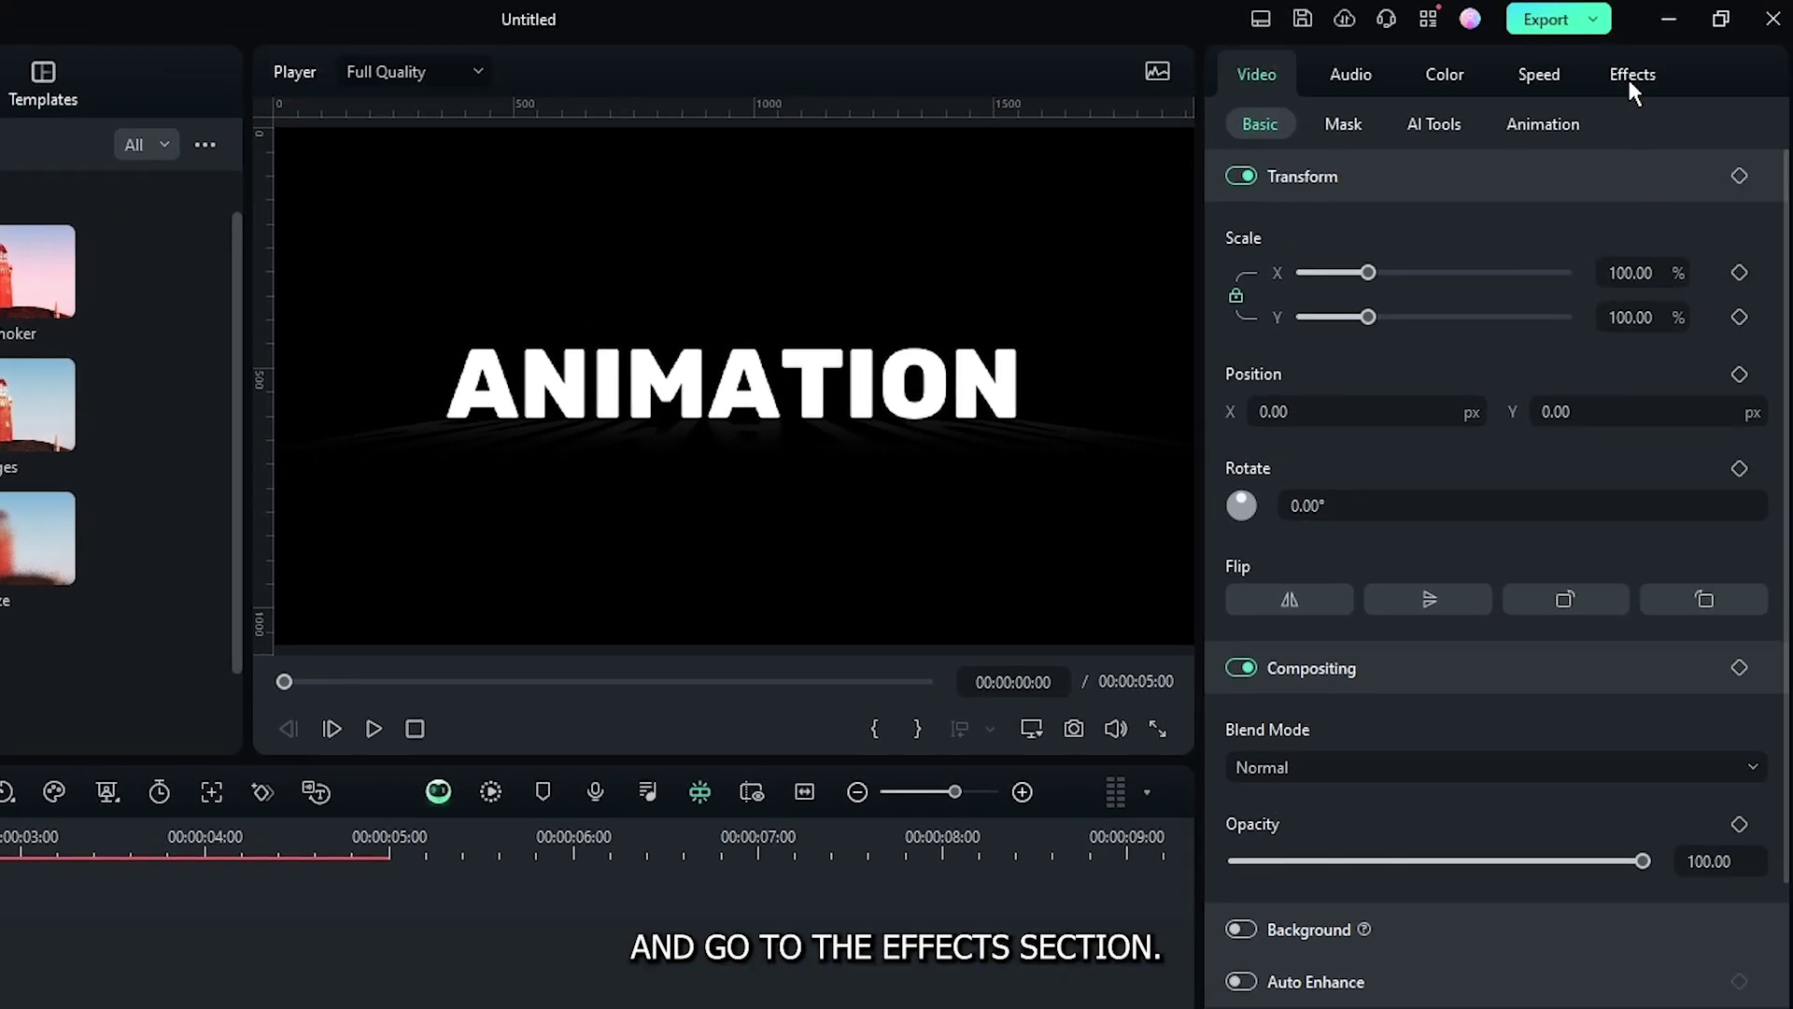
{"action": "left_click", "coordinate": [1631, 76]}
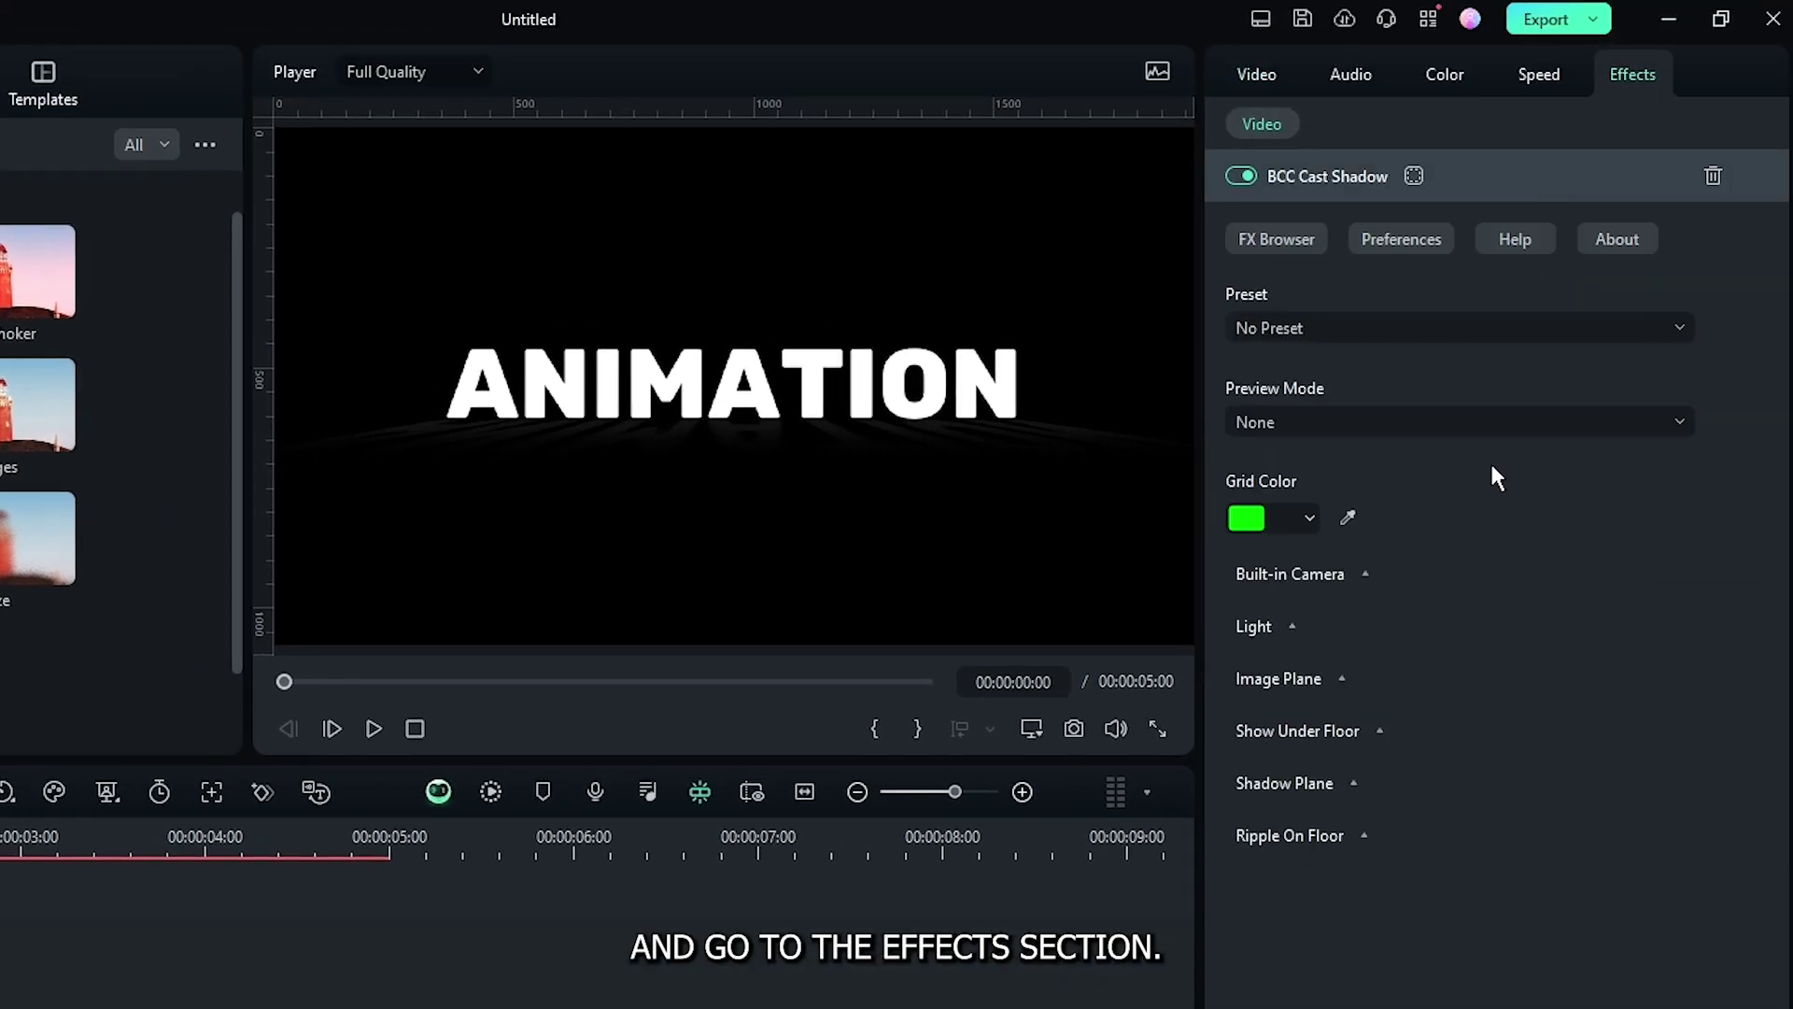
{"action": "left_click", "coordinate": [1340, 679]}
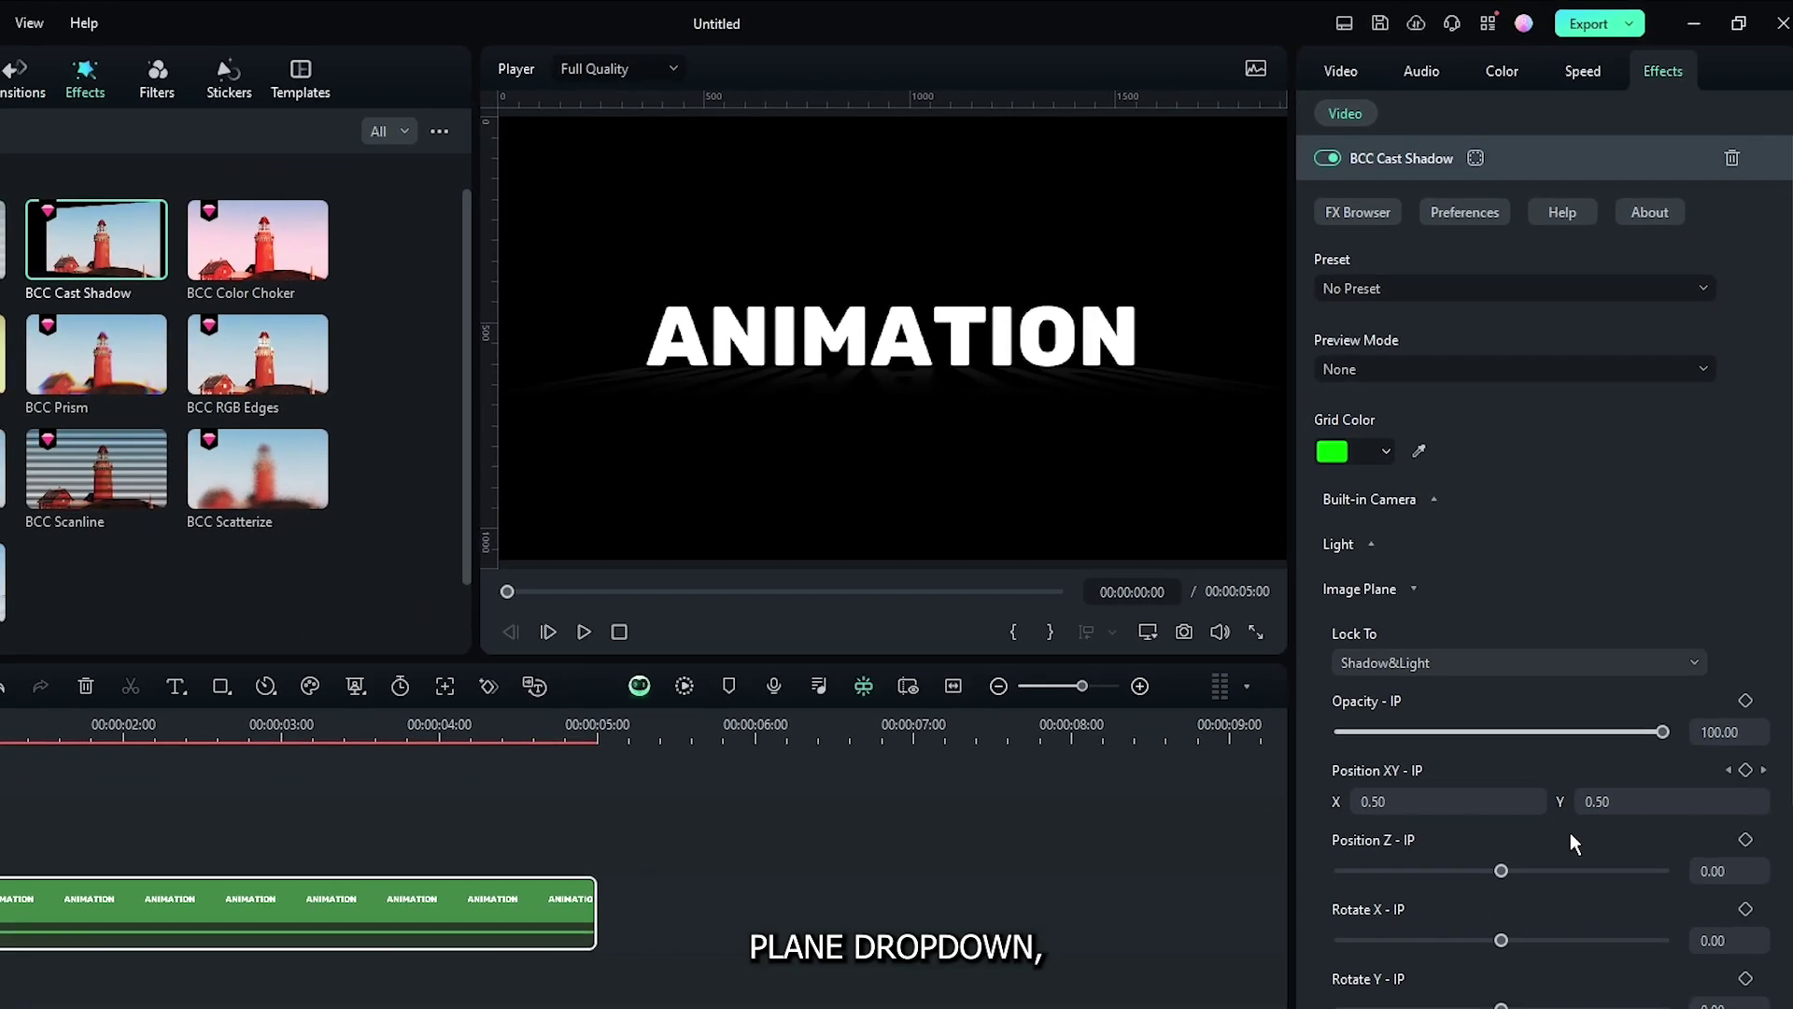
{"action": "scroll", "coordinate": [1570, 832], "scroll_direction": "down", "scroll_amount": 5}
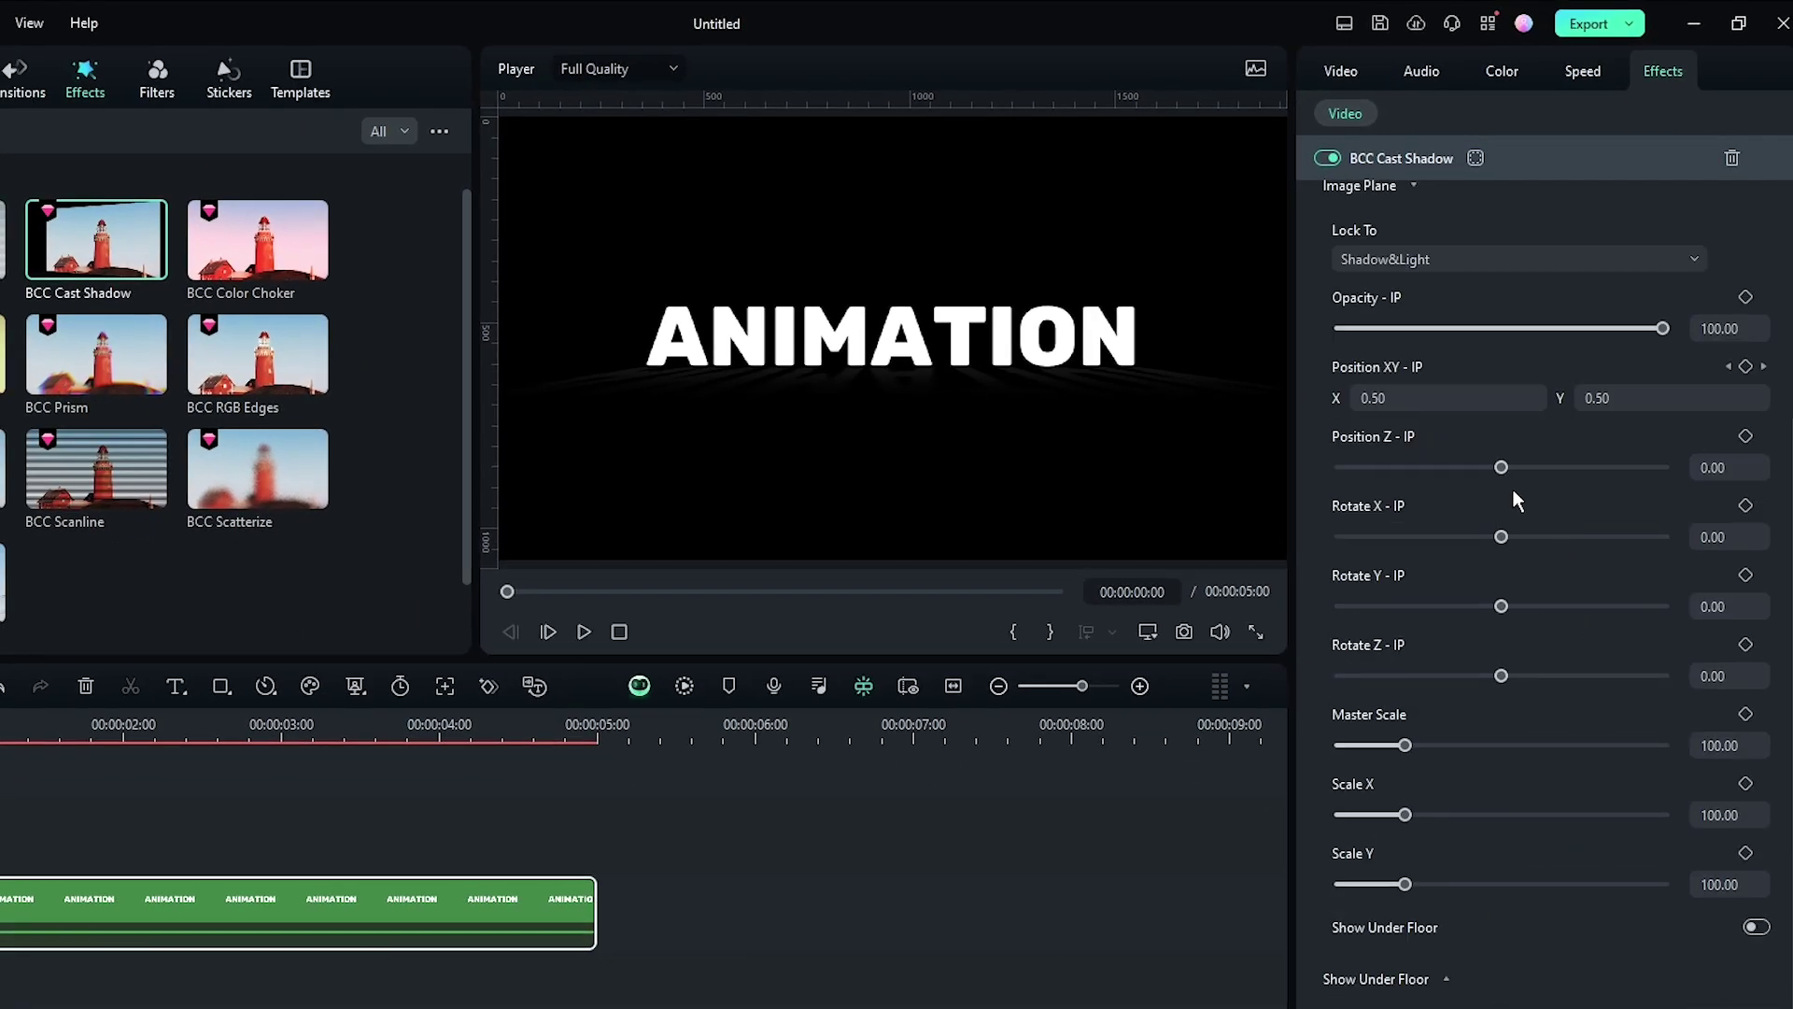
{"action": "left_click_drag", "start_coordinate": [1498, 475], "coordinate": [1522, 465]}
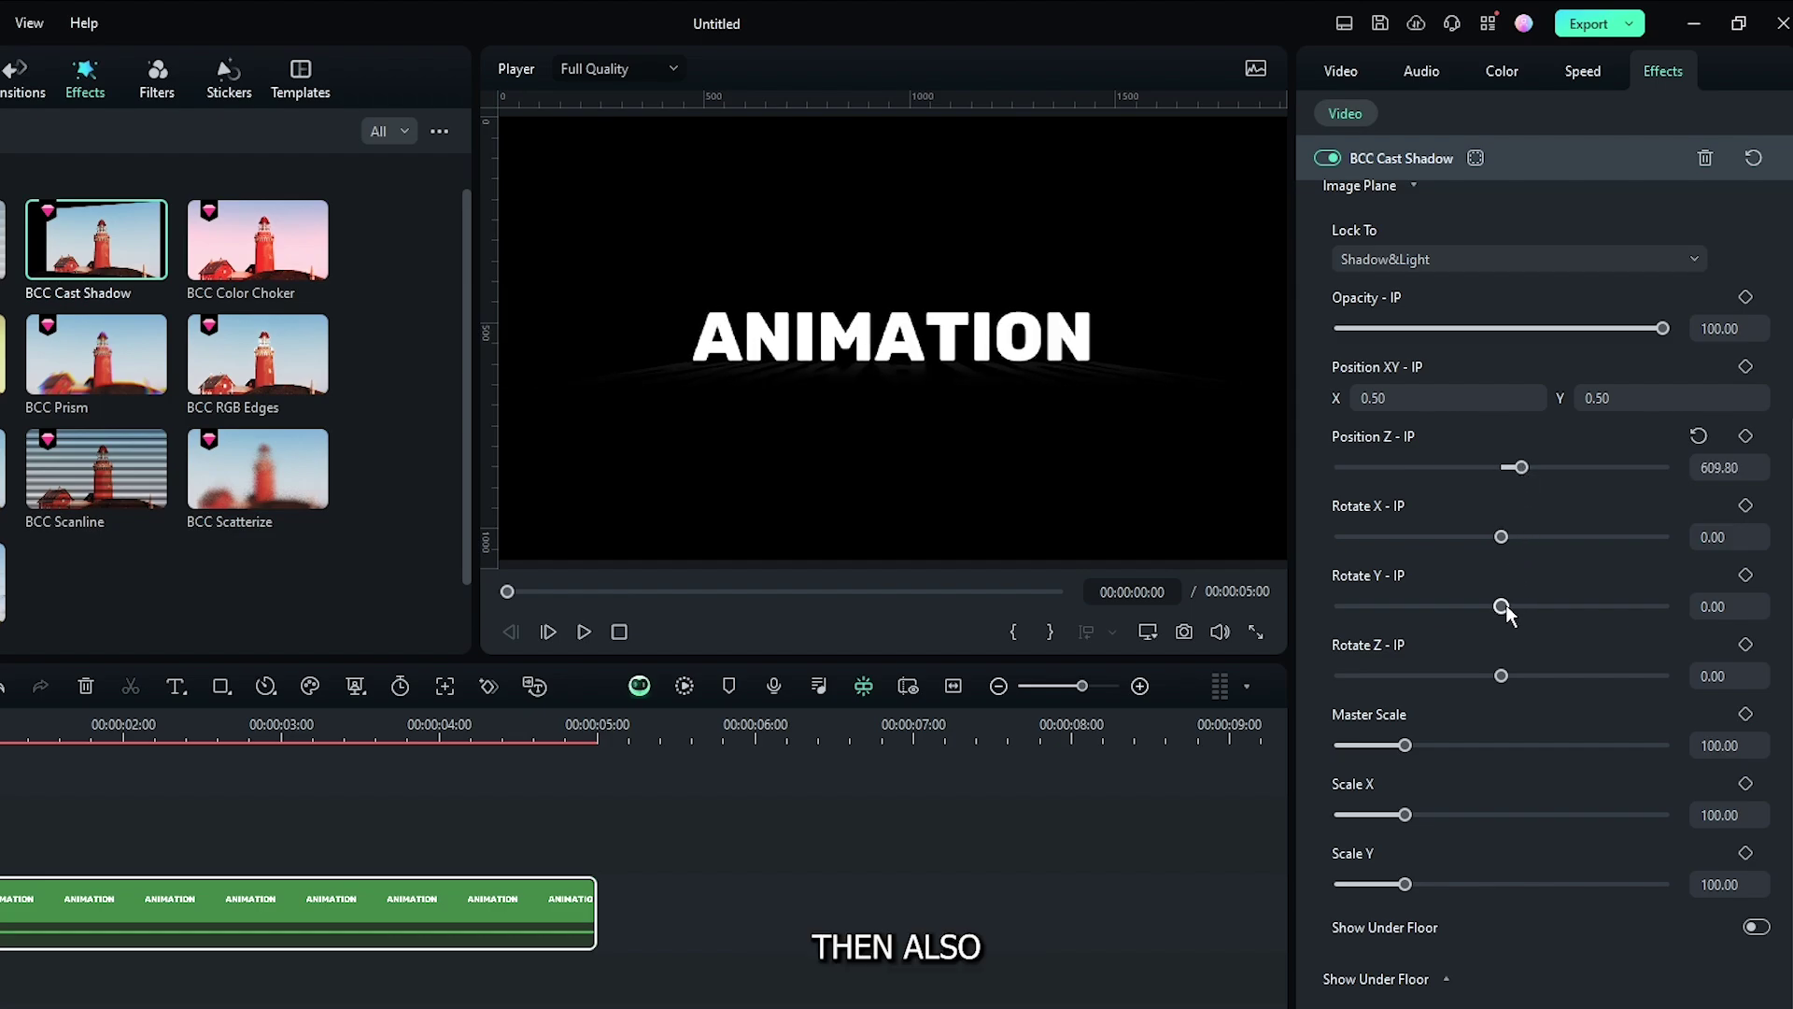
{"action": "left_click_drag", "start_coordinate": [1505, 605], "coordinate": [1511, 607]}
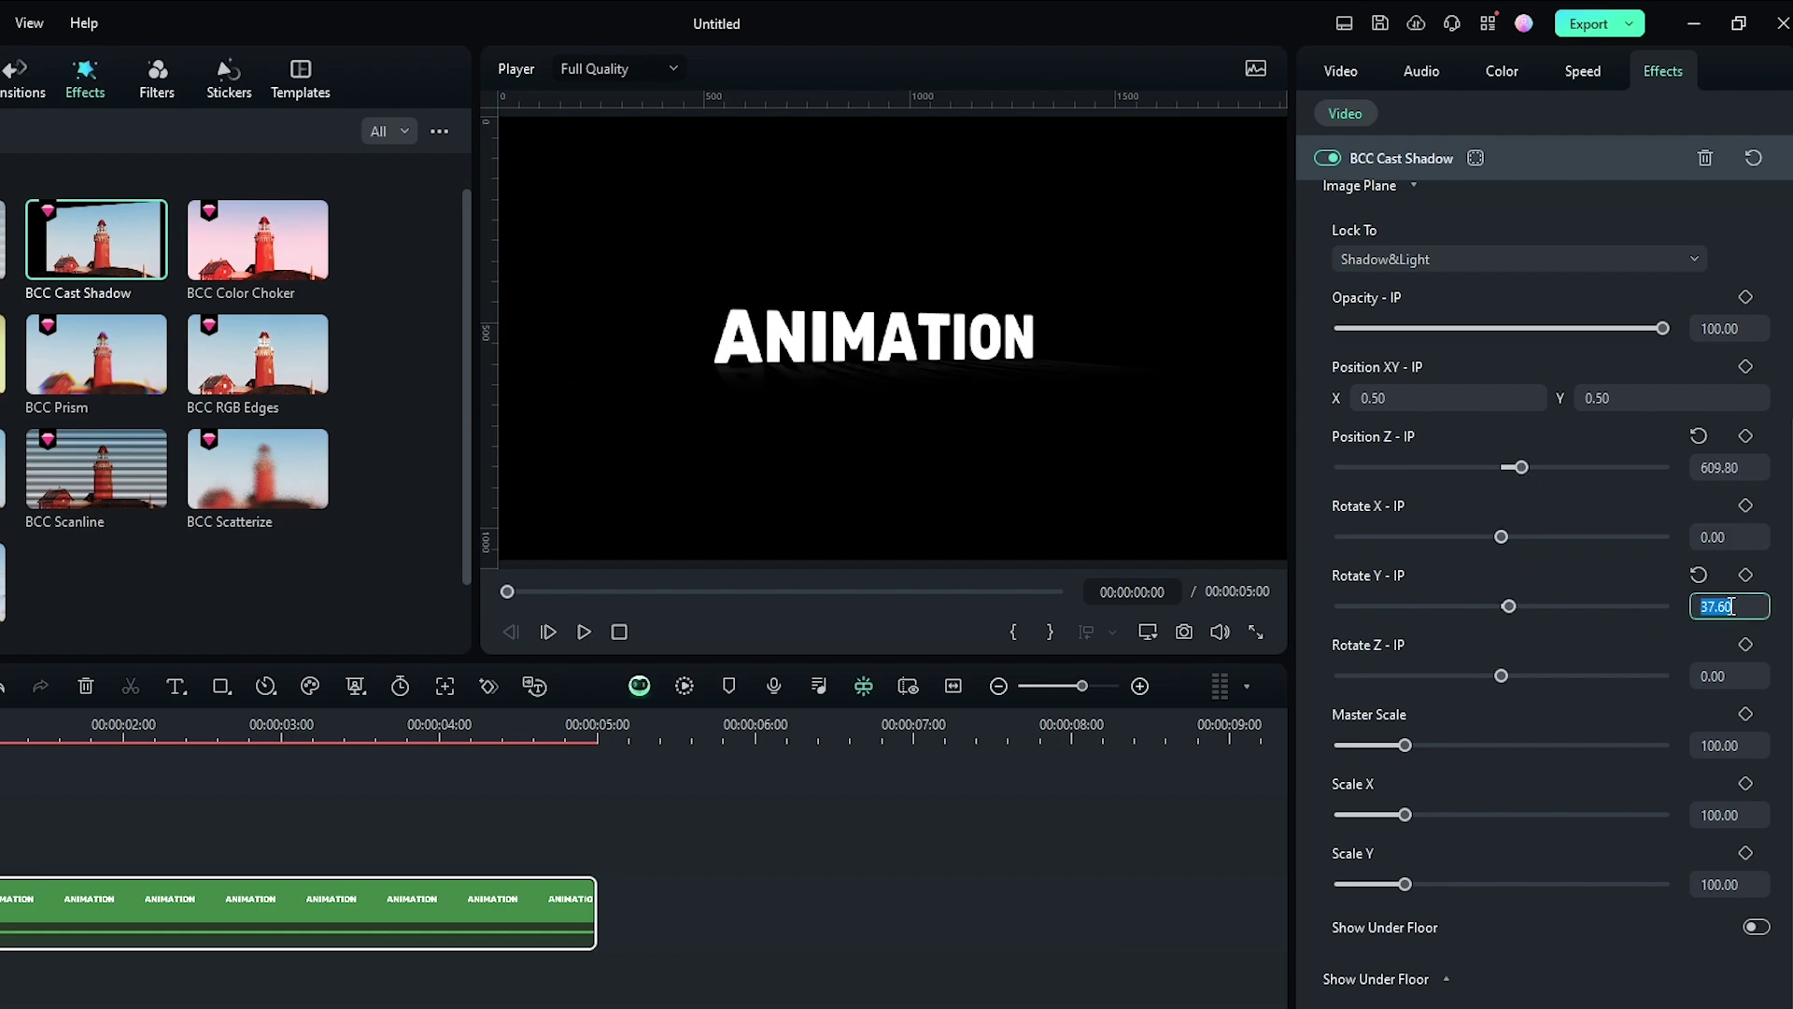
Keyframe Rotate Y 40 and Master Scale at the start, then -40 and 132.40 at 00:00:04:53.
{"action": "key", "text": "Return"}
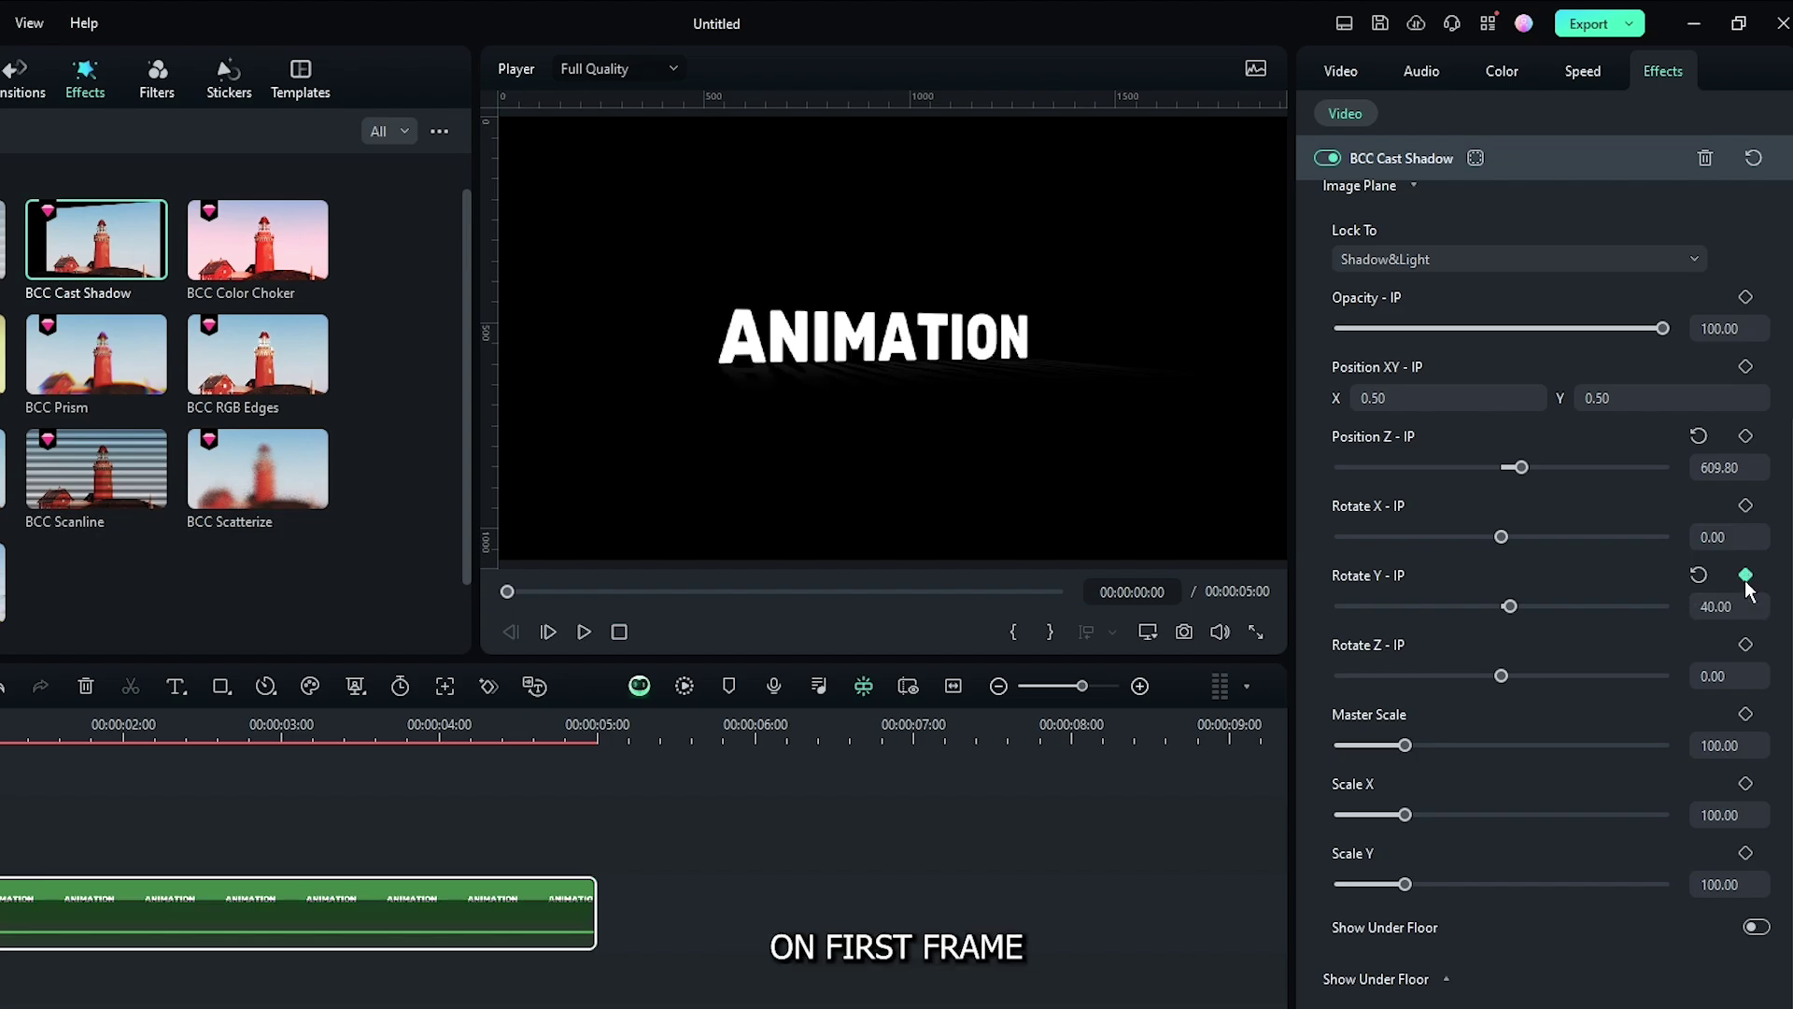
{"action": "left_click", "coordinate": [1745, 714]}
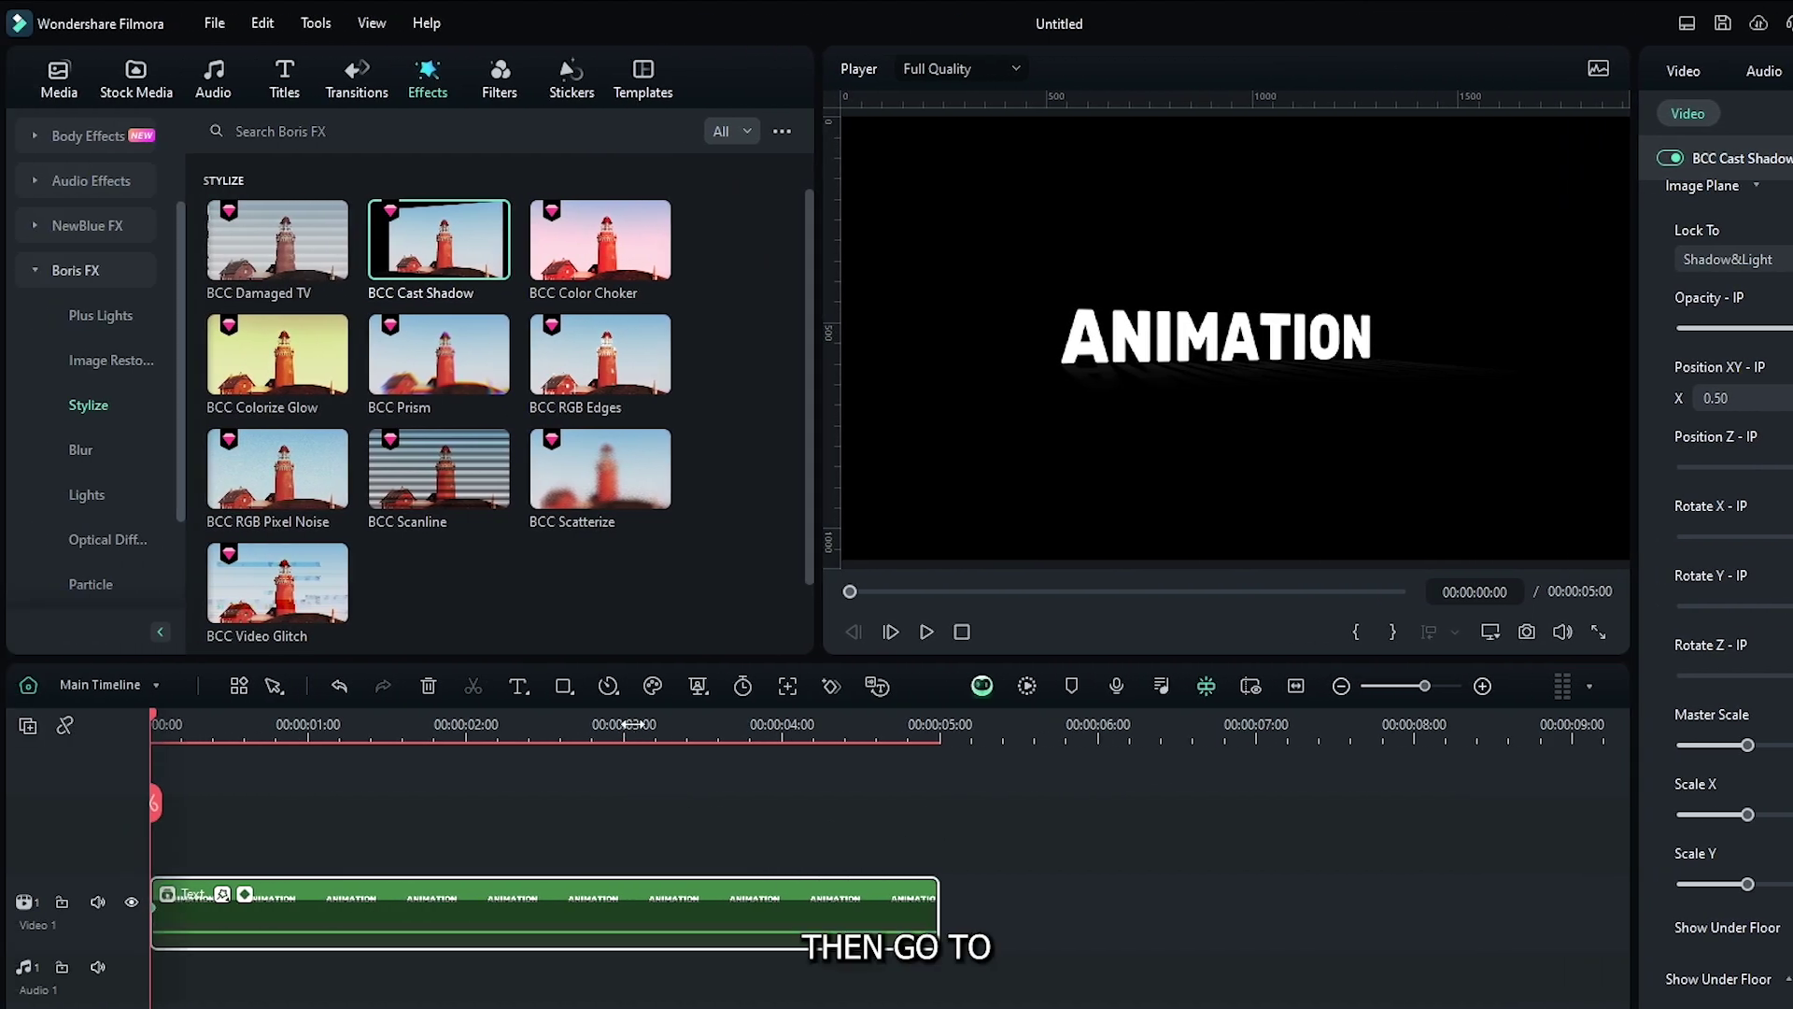
{"action": "left_click", "coordinate": [289, 723]}
{"action": "left_click_drag", "start_coordinate": [631, 723], "coordinate": [921, 736]}
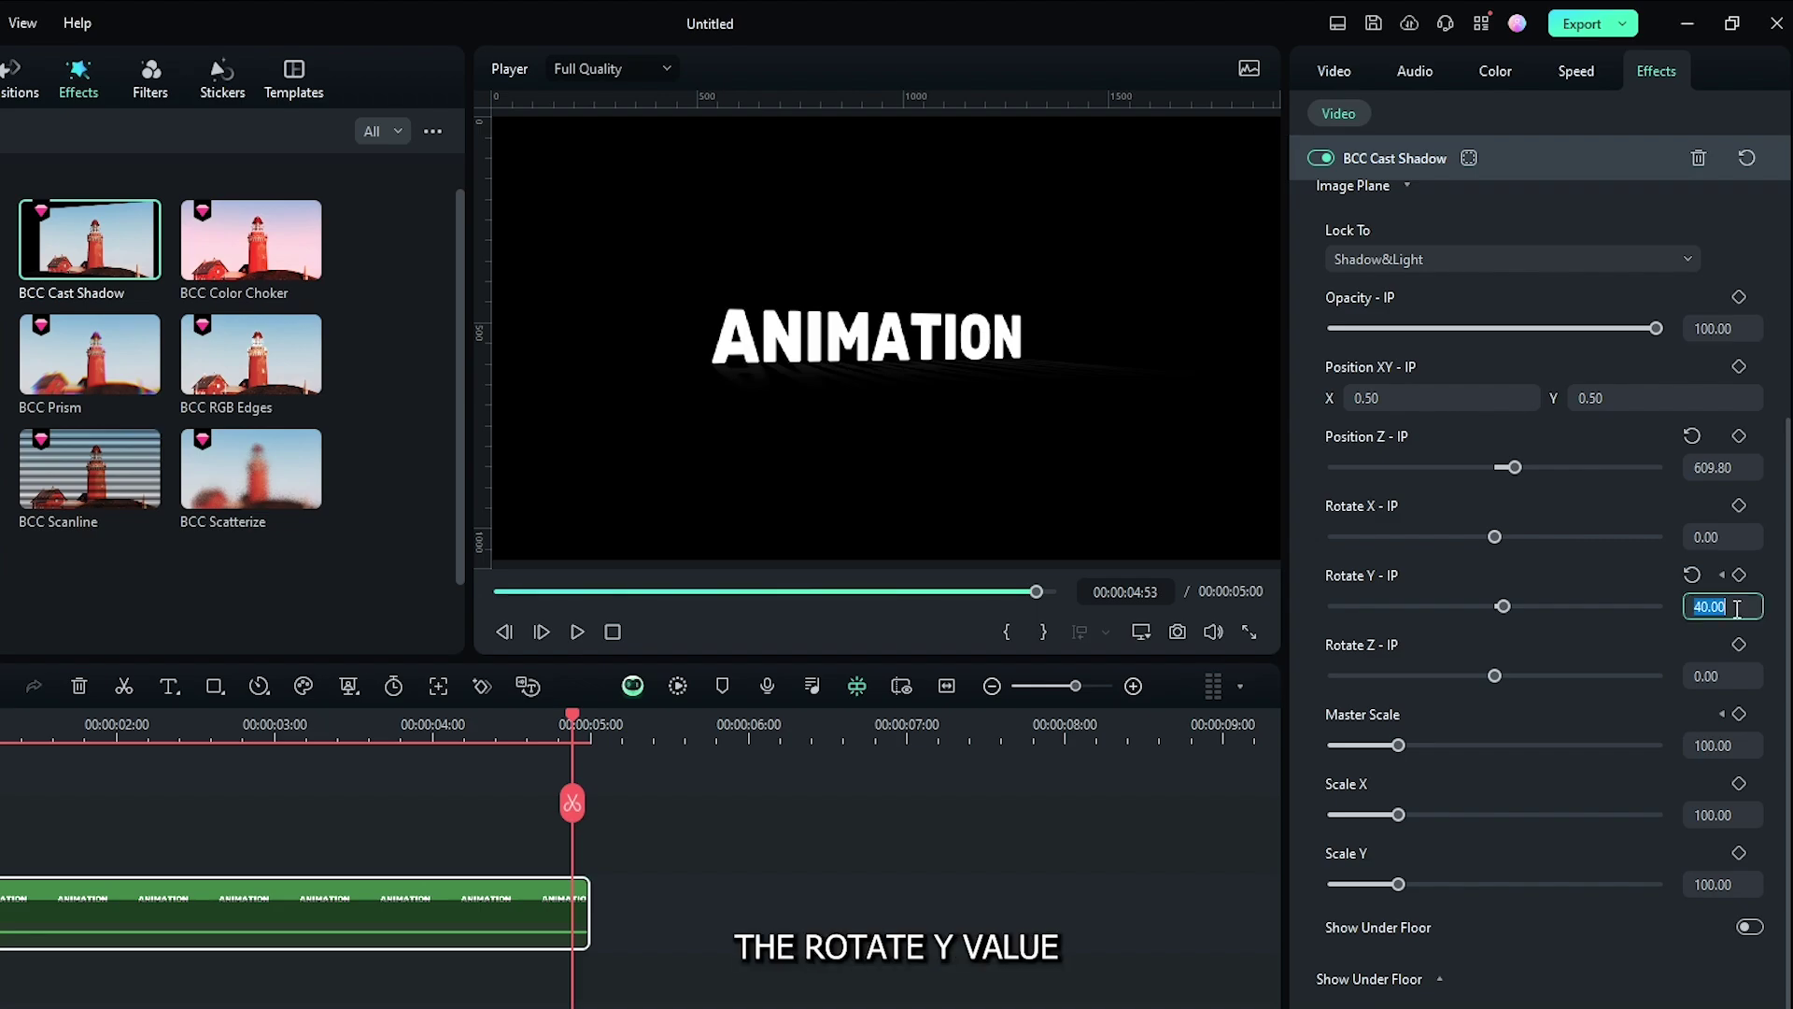
{"action": "type", "text": "40"}
{"action": "key", "text": "Return"}
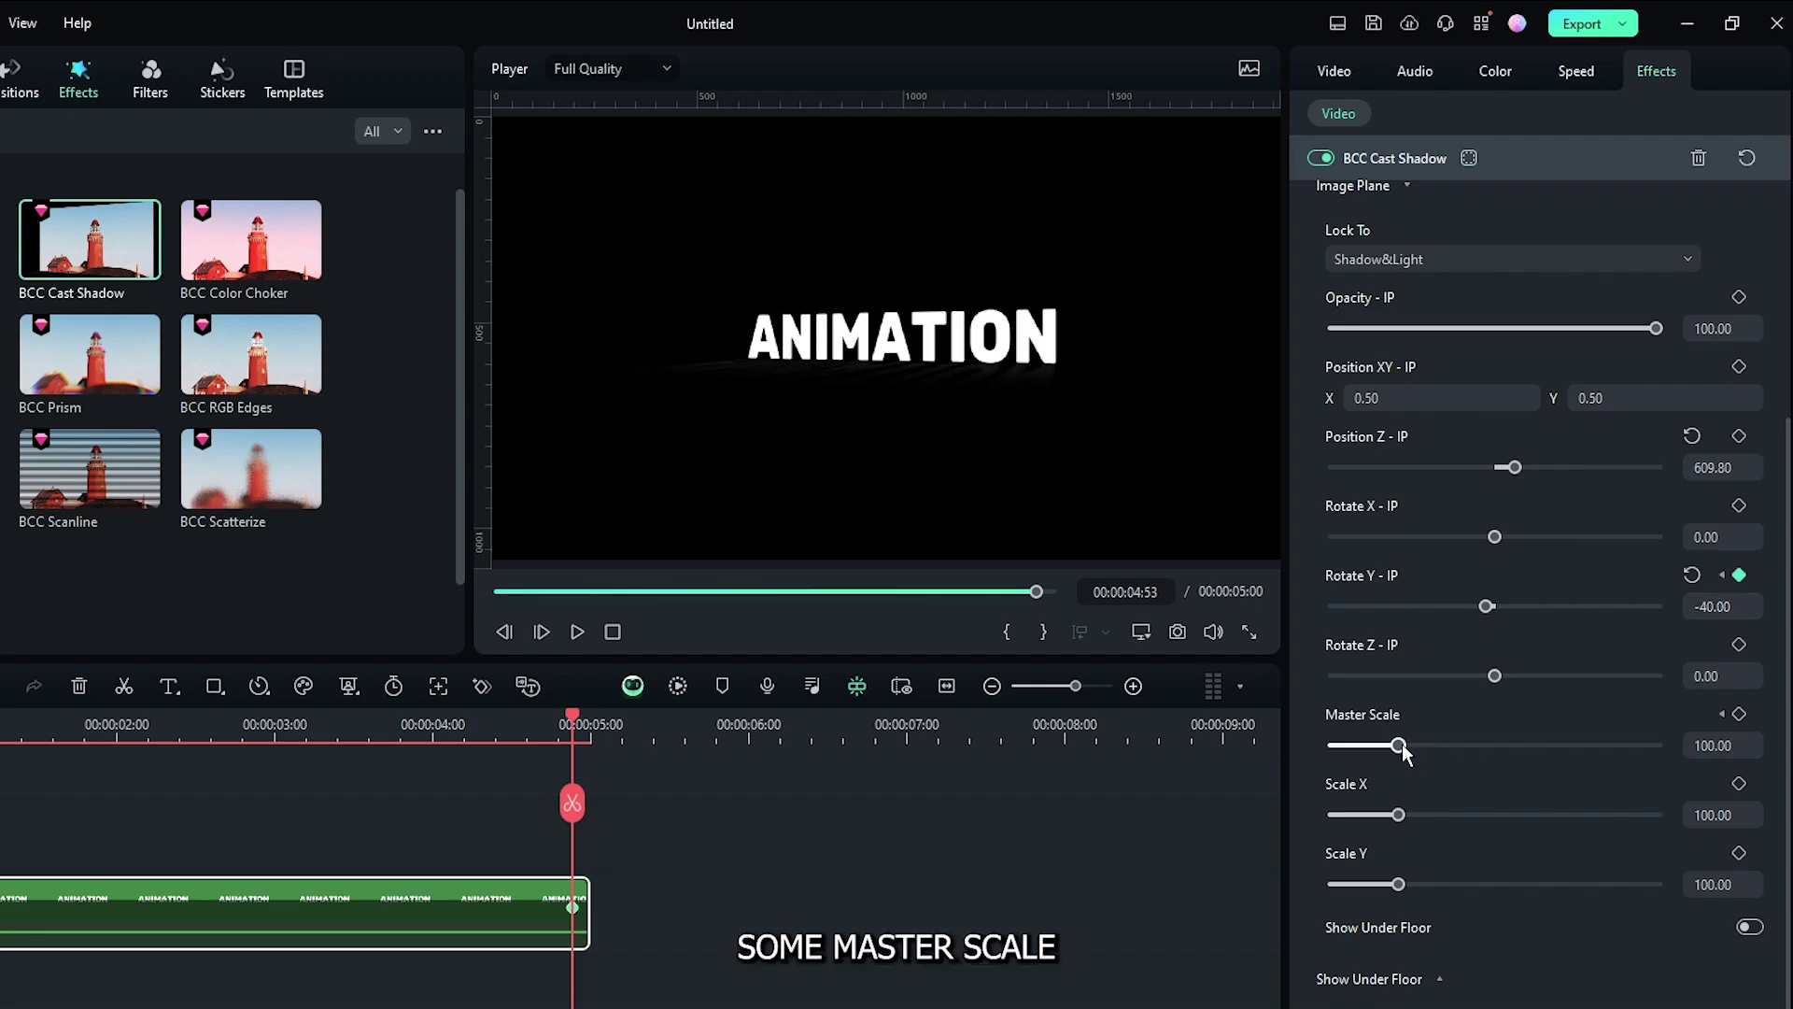
{"action": "left_click_drag", "start_coordinate": [1398, 744], "coordinate": [1422, 751]}
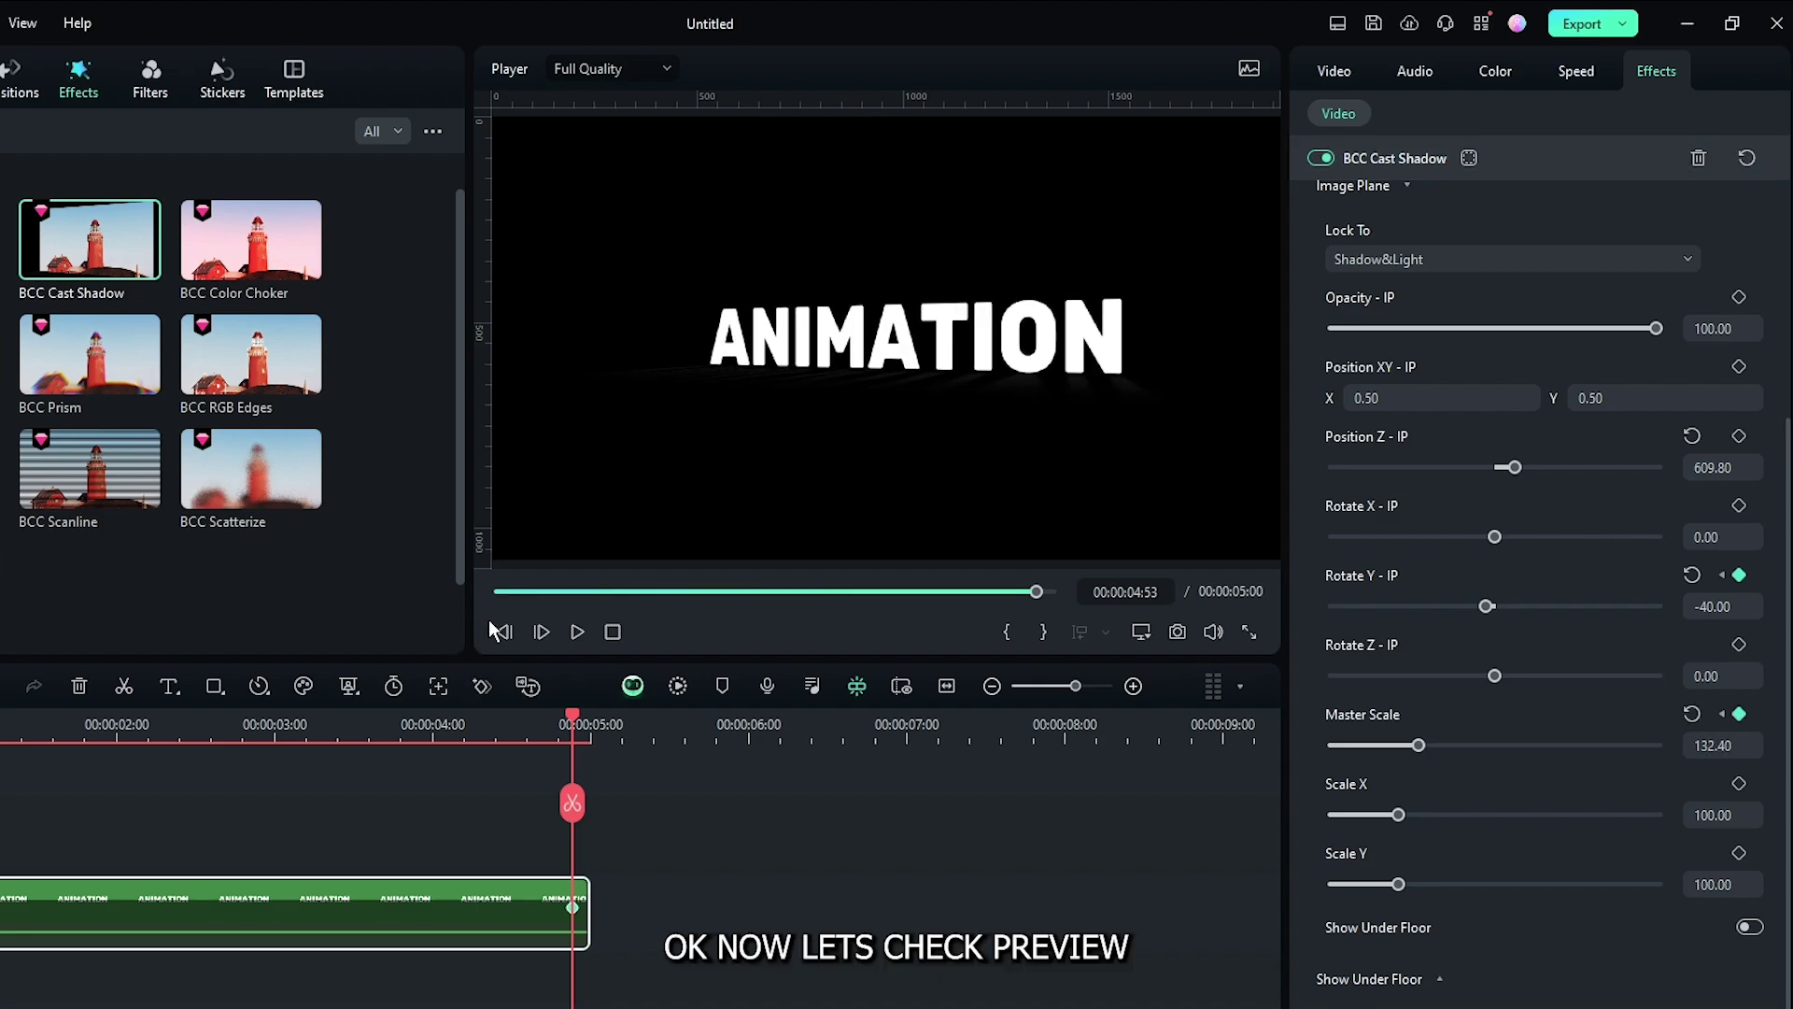
Return to the clip start, render the timeline, and play the rotating, scaling title.
{"action": "left_click", "coordinate": [522, 591]}
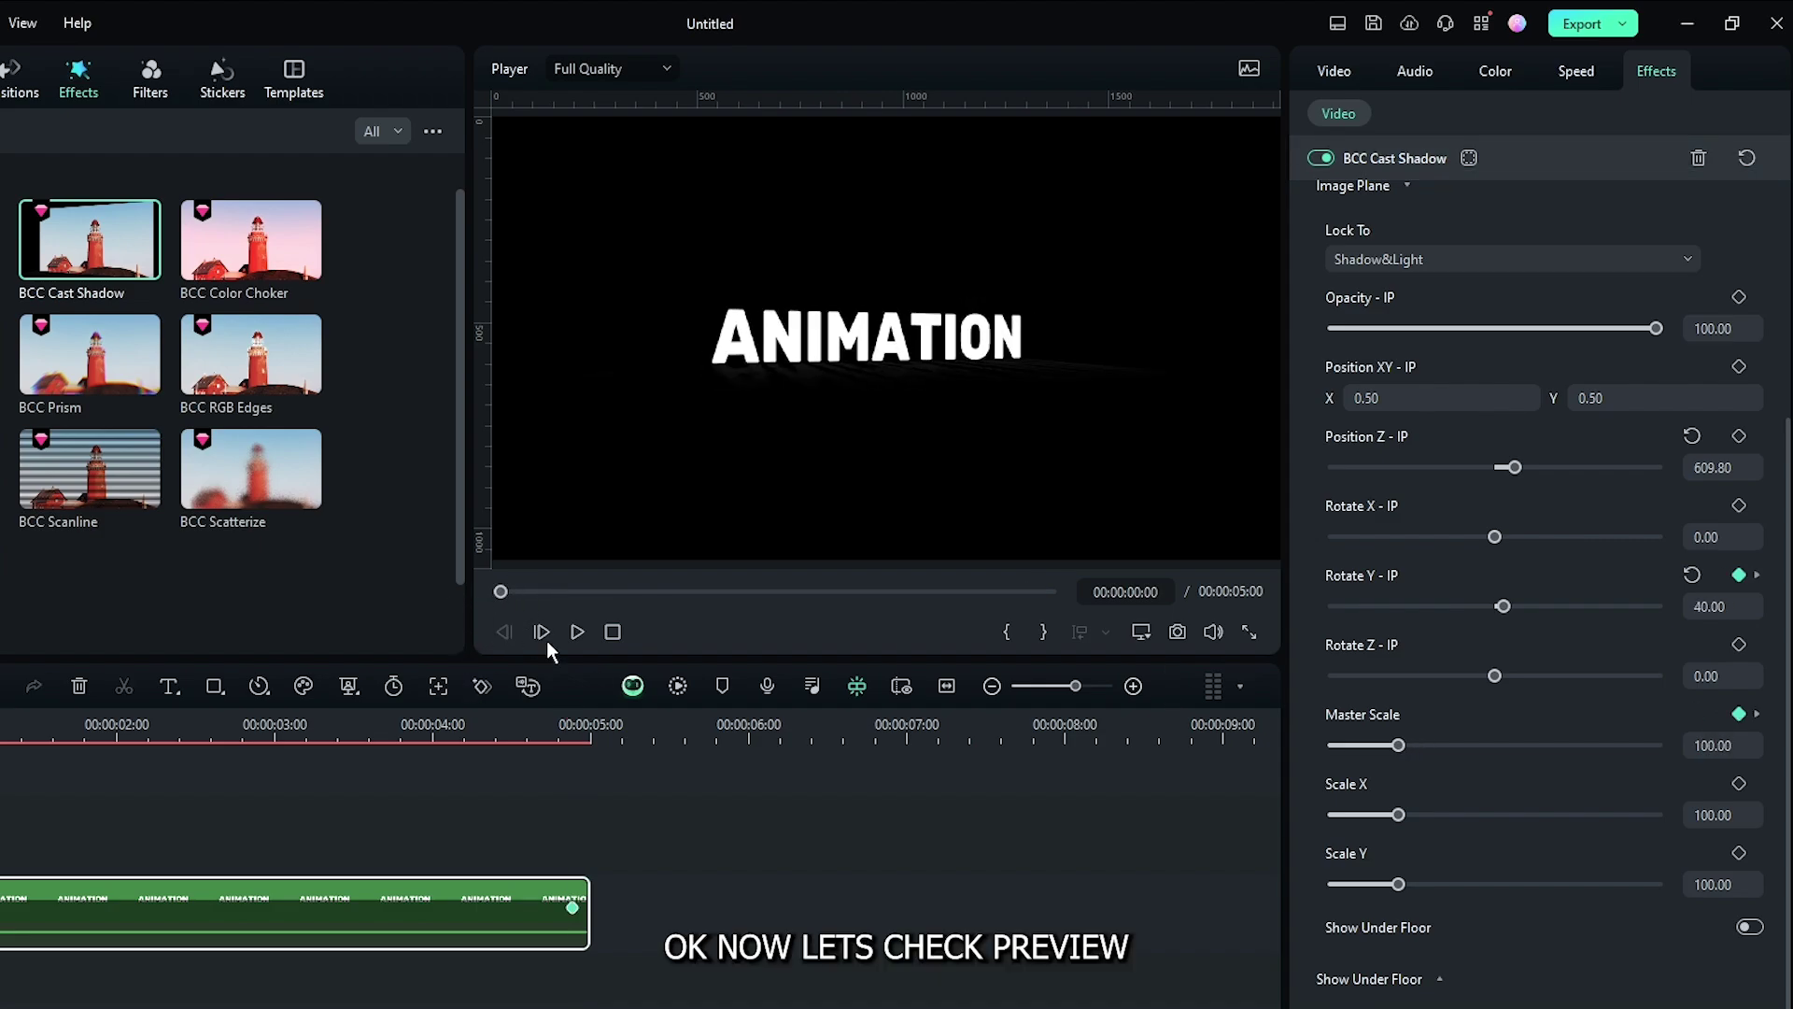
{"action": "left_click", "coordinate": [678, 687]}
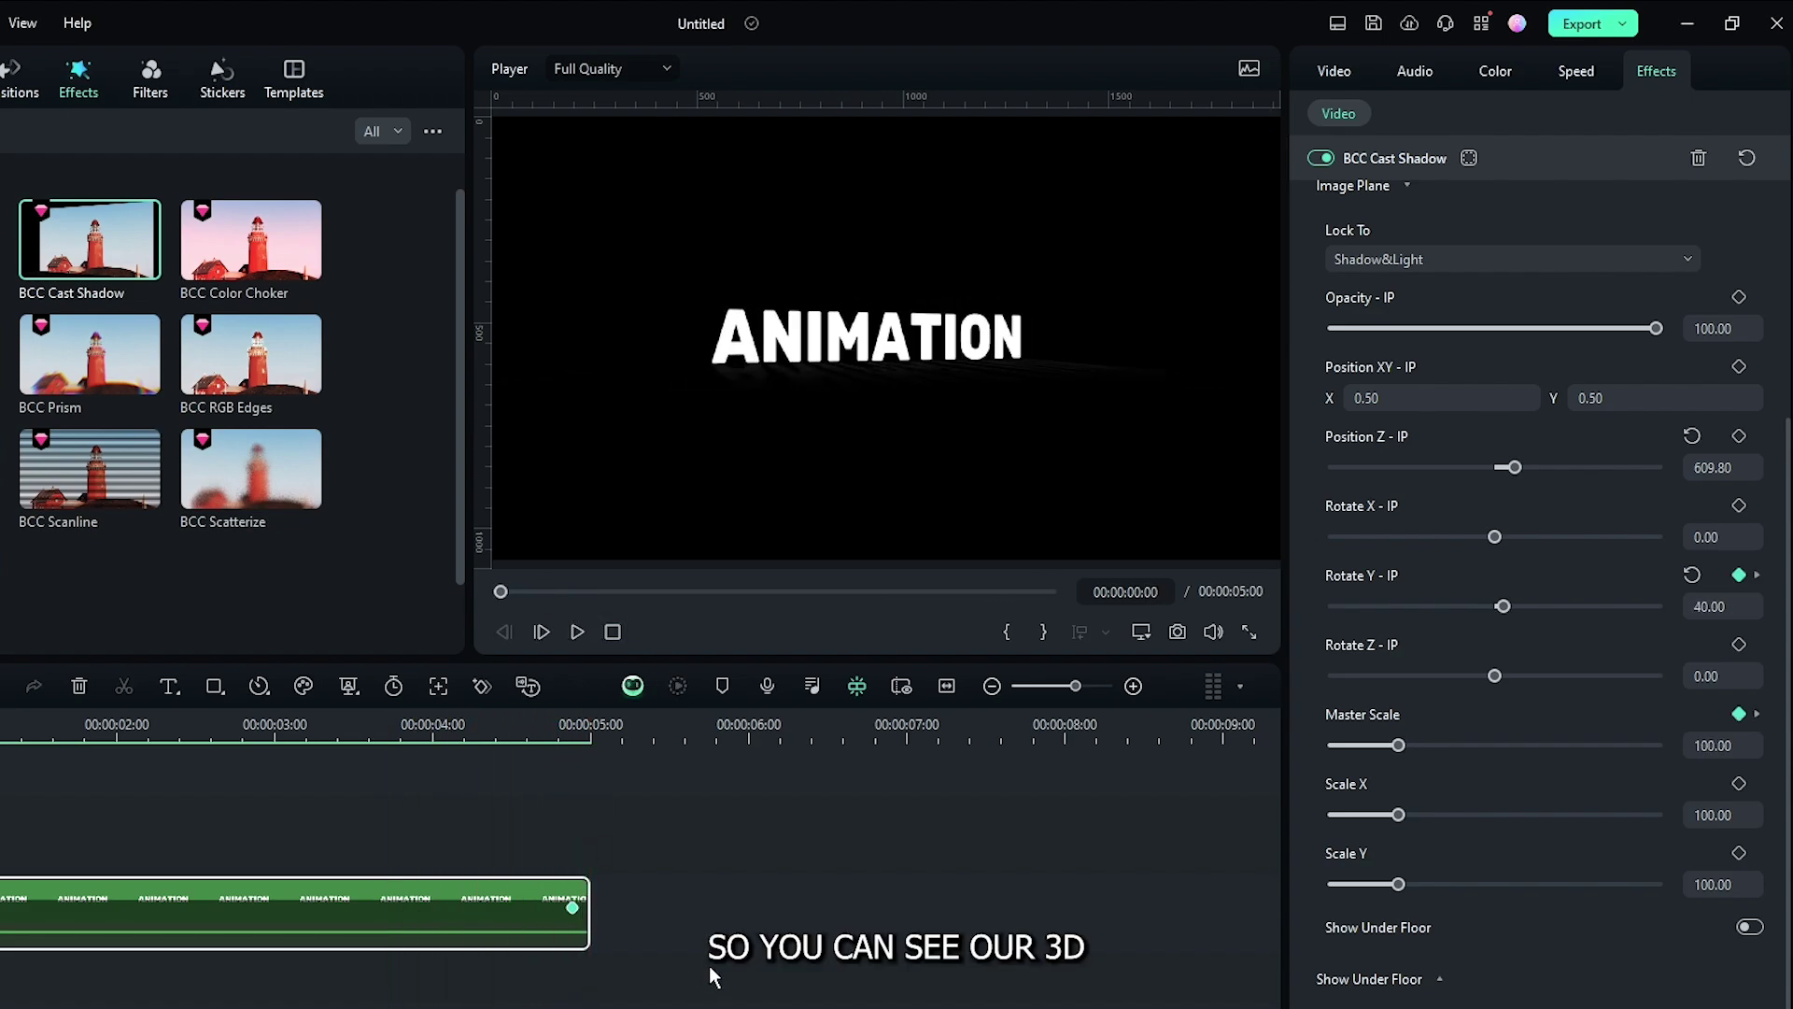
{"action": "key", "text": "space"}
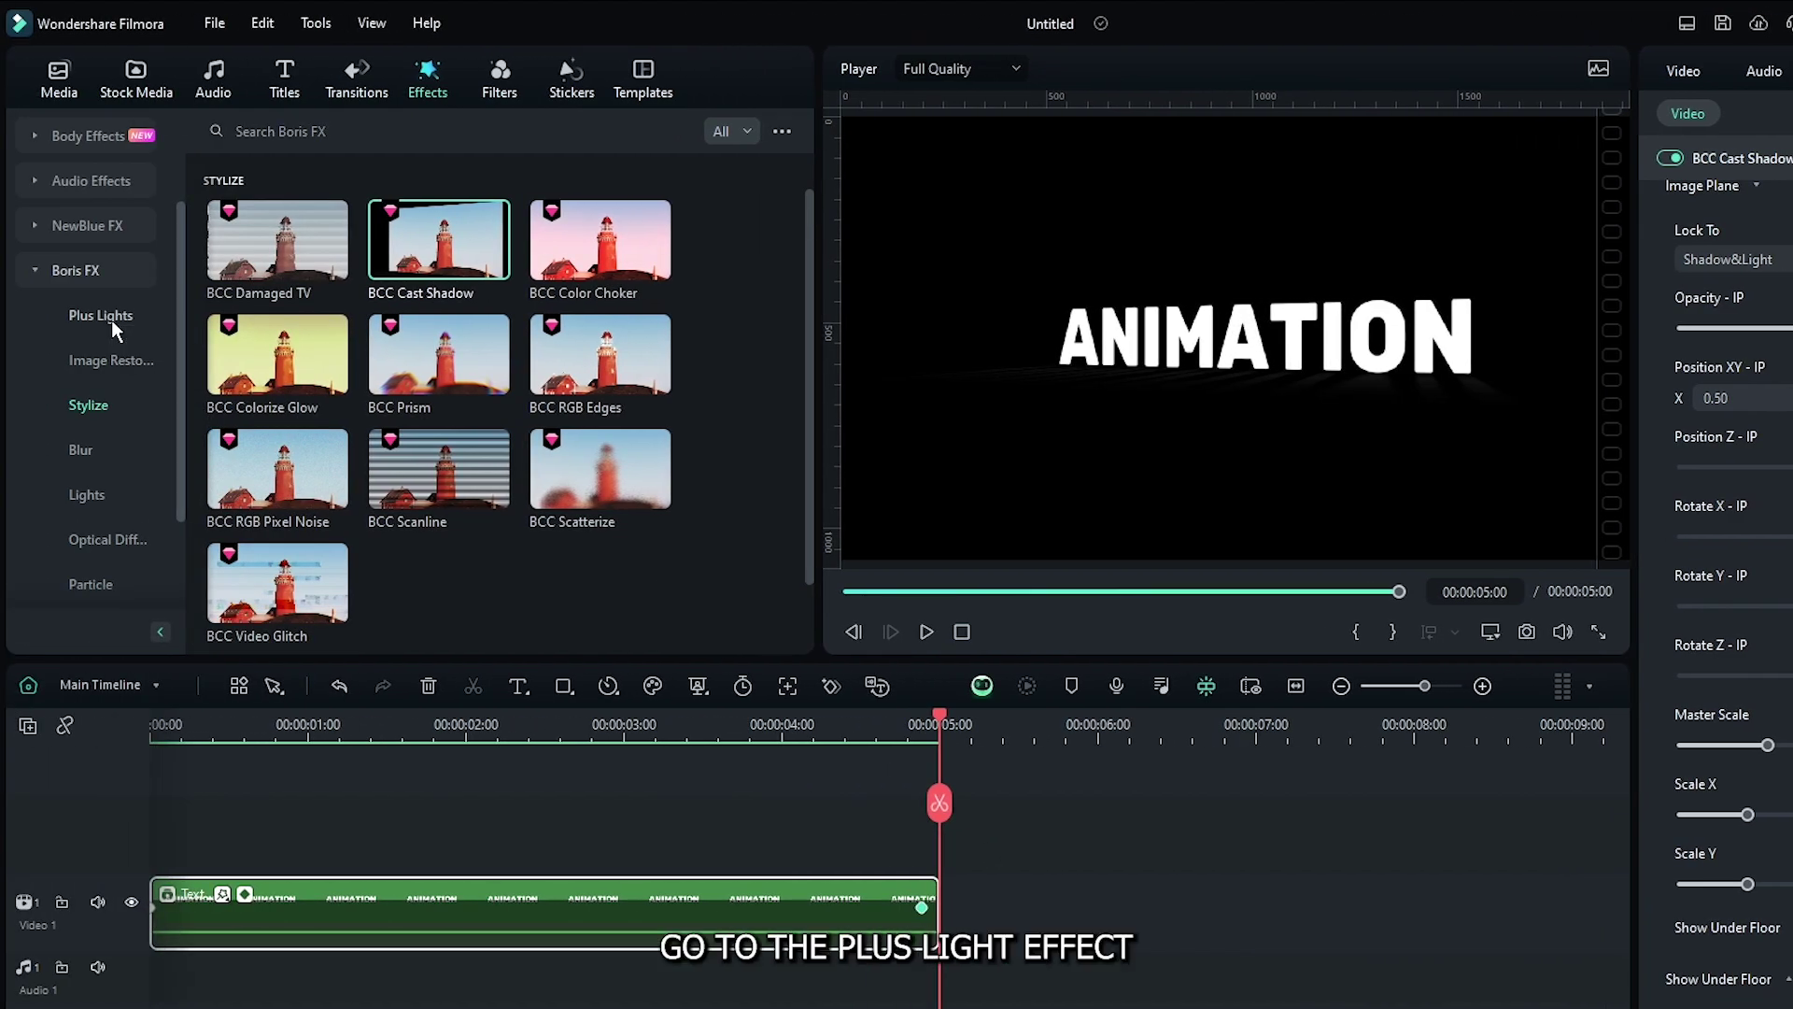
Apply BCC Plus Rays from Boris FX Plus Lights to the title clip and replay it.
{"action": "left_click", "coordinate": [110, 320]}
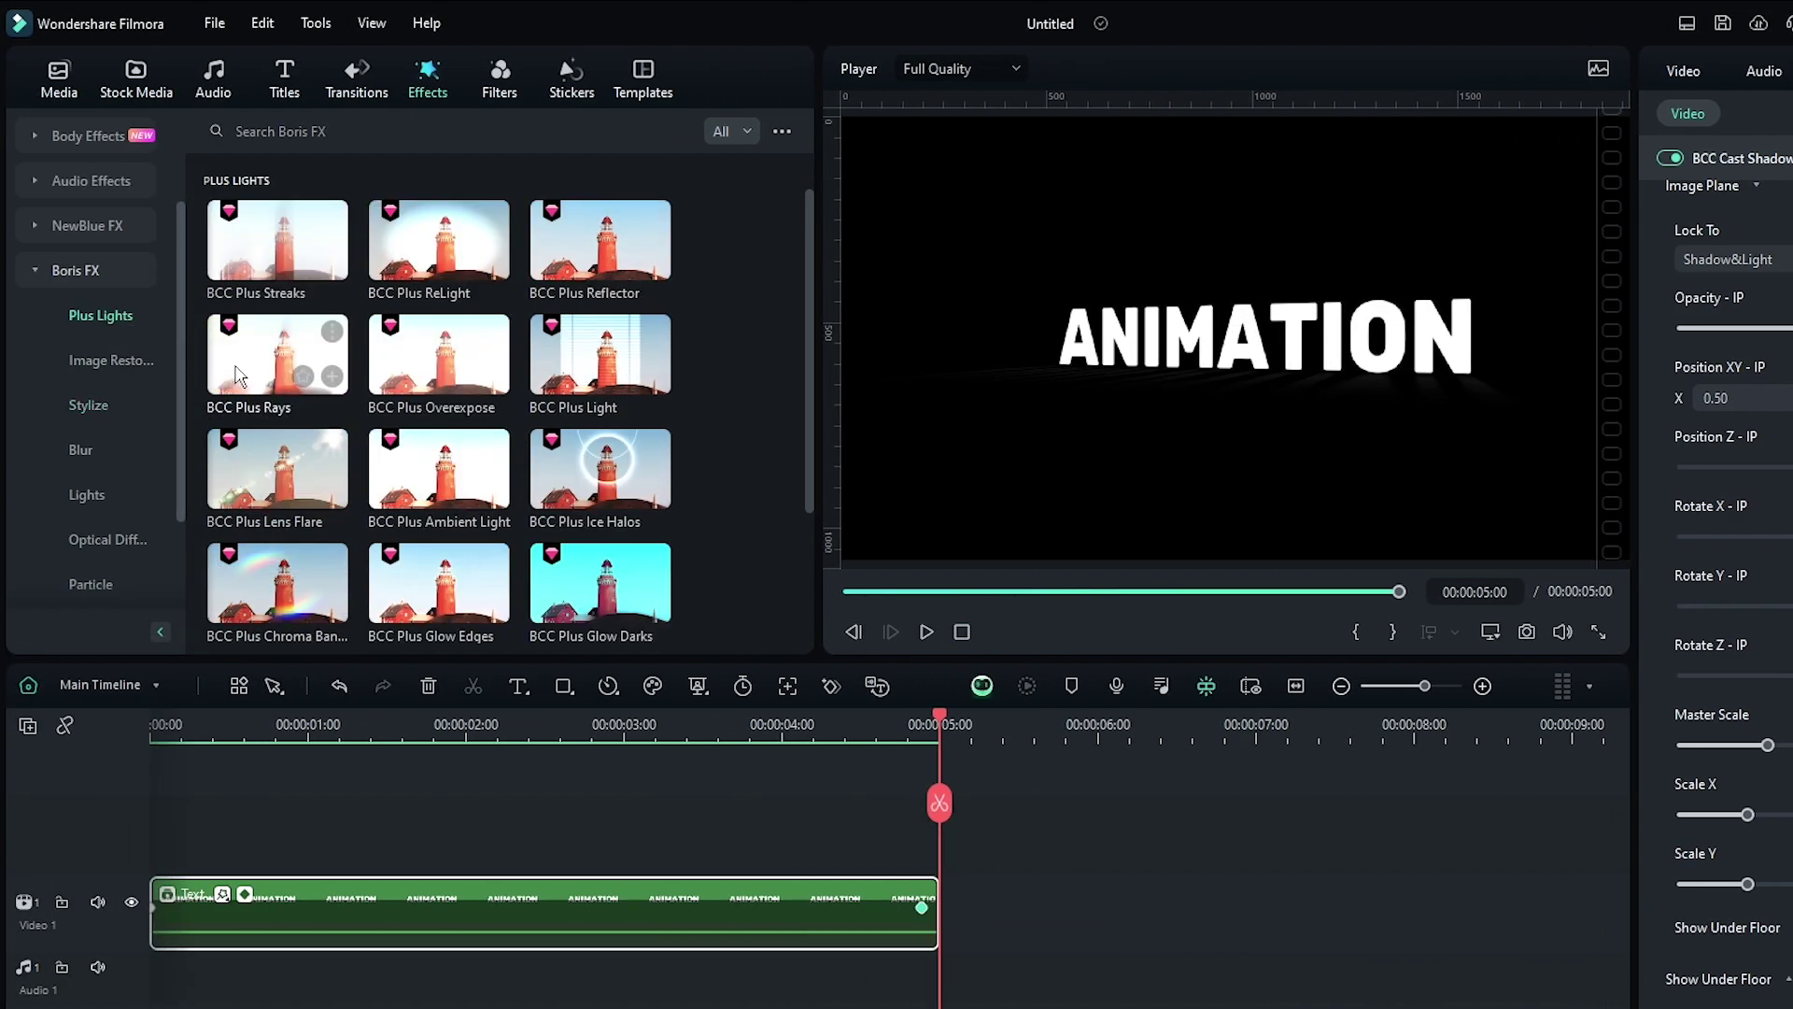
{"action": "mouse_move", "coordinate": [267, 371]}
{"action": "left_click_drag", "start_coordinate": [271, 362], "coordinate": [245, 896]}
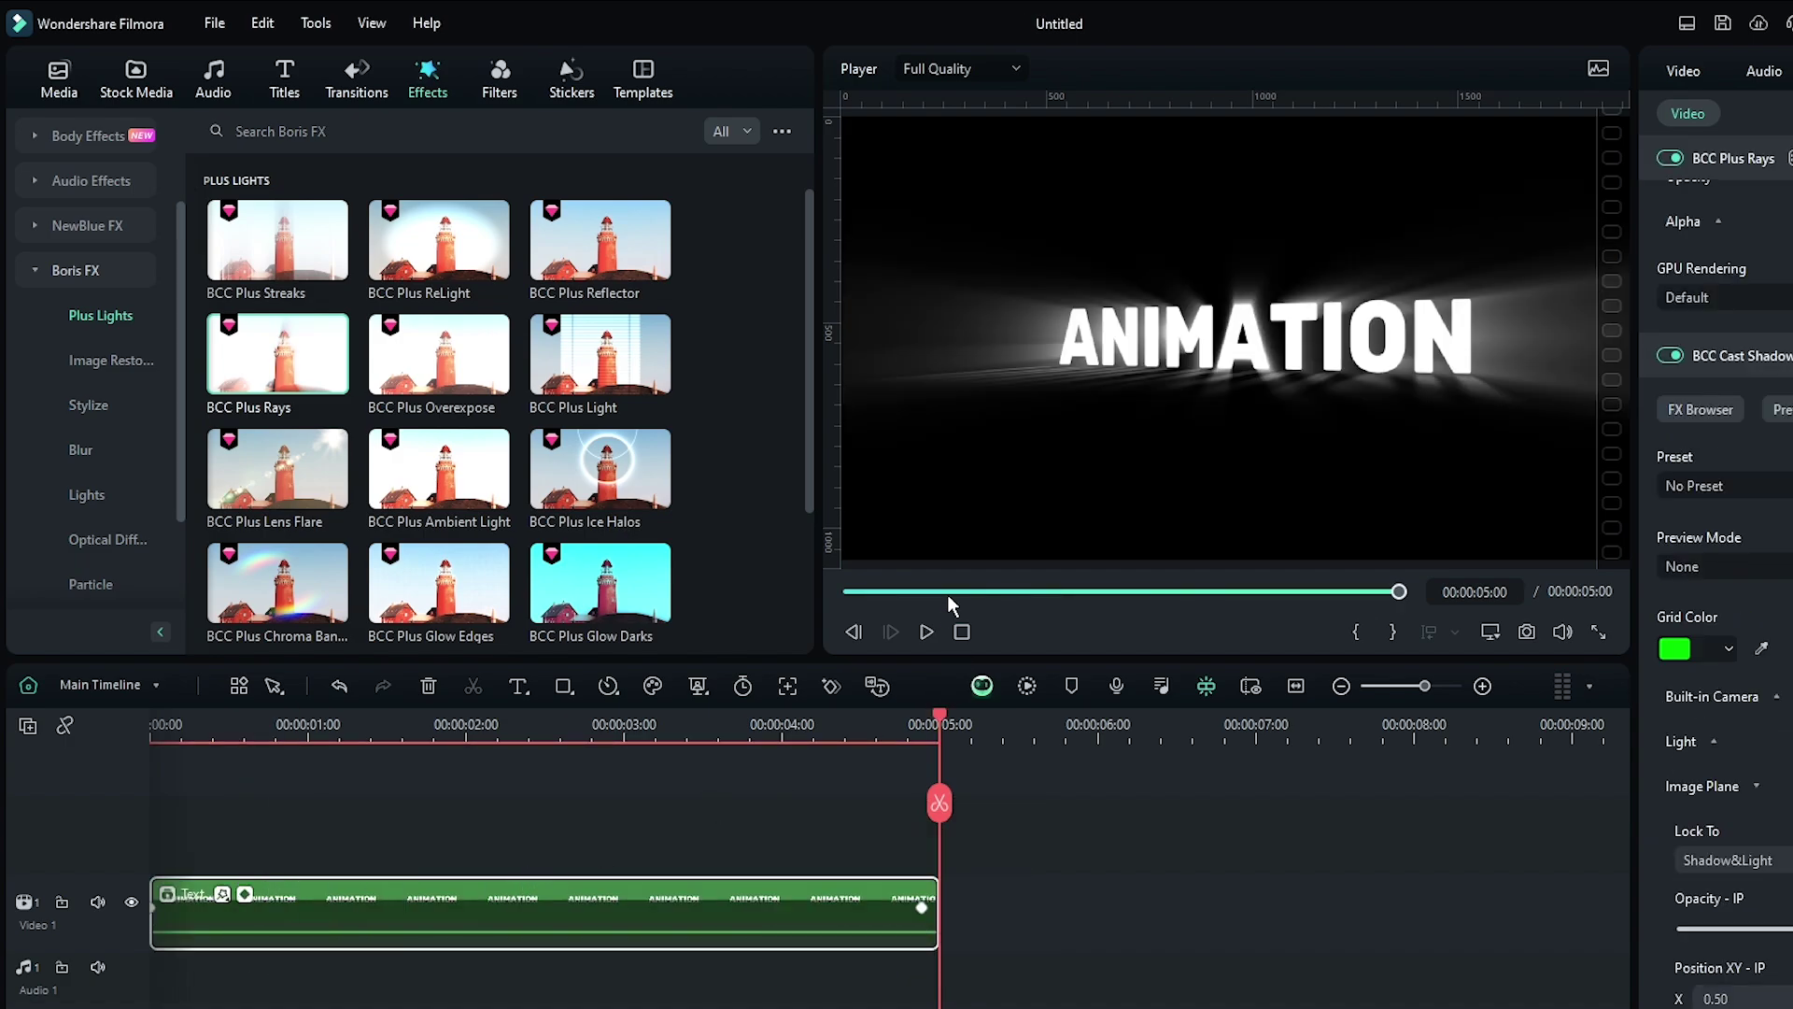
{"action": "left_click", "coordinate": [926, 631]}
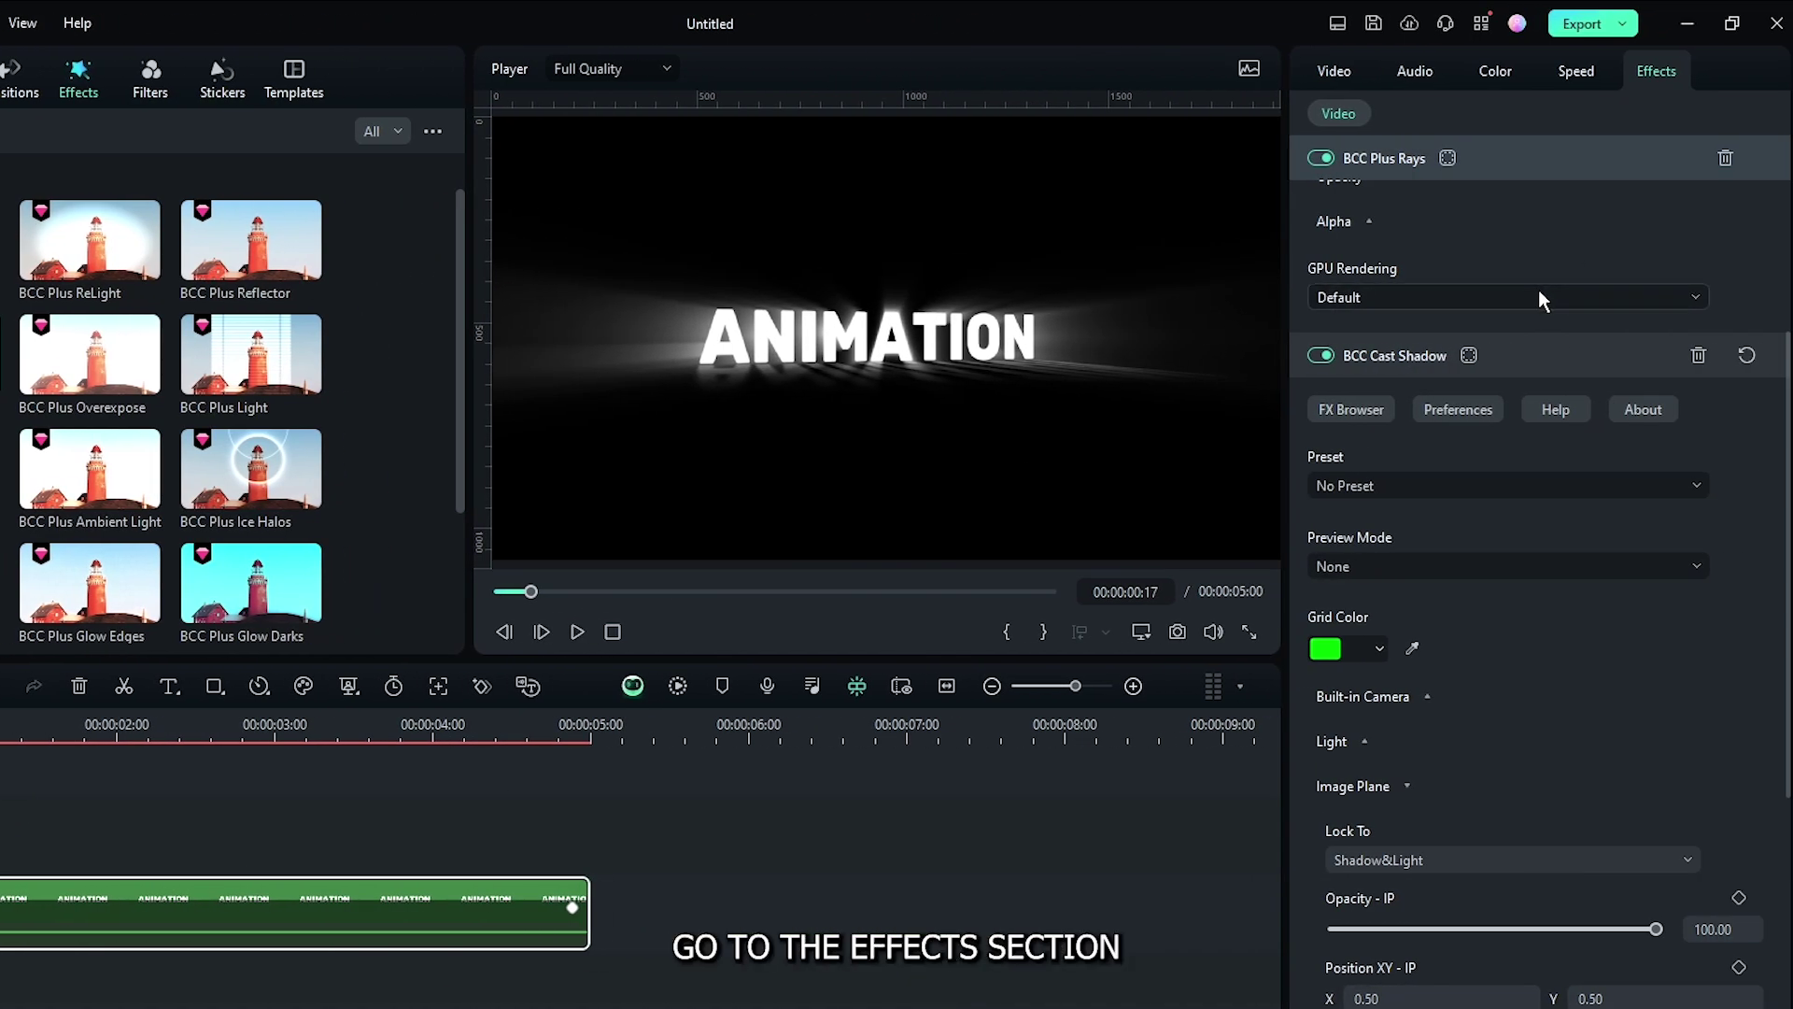
Set the Rays Length to 87.50, Brightness to 113.20, Blur to 2.10 and Threshold to 1.40.
{"action": "scroll", "coordinate": [1538, 308], "scroll_direction": "up", "scroll_amount": 4}
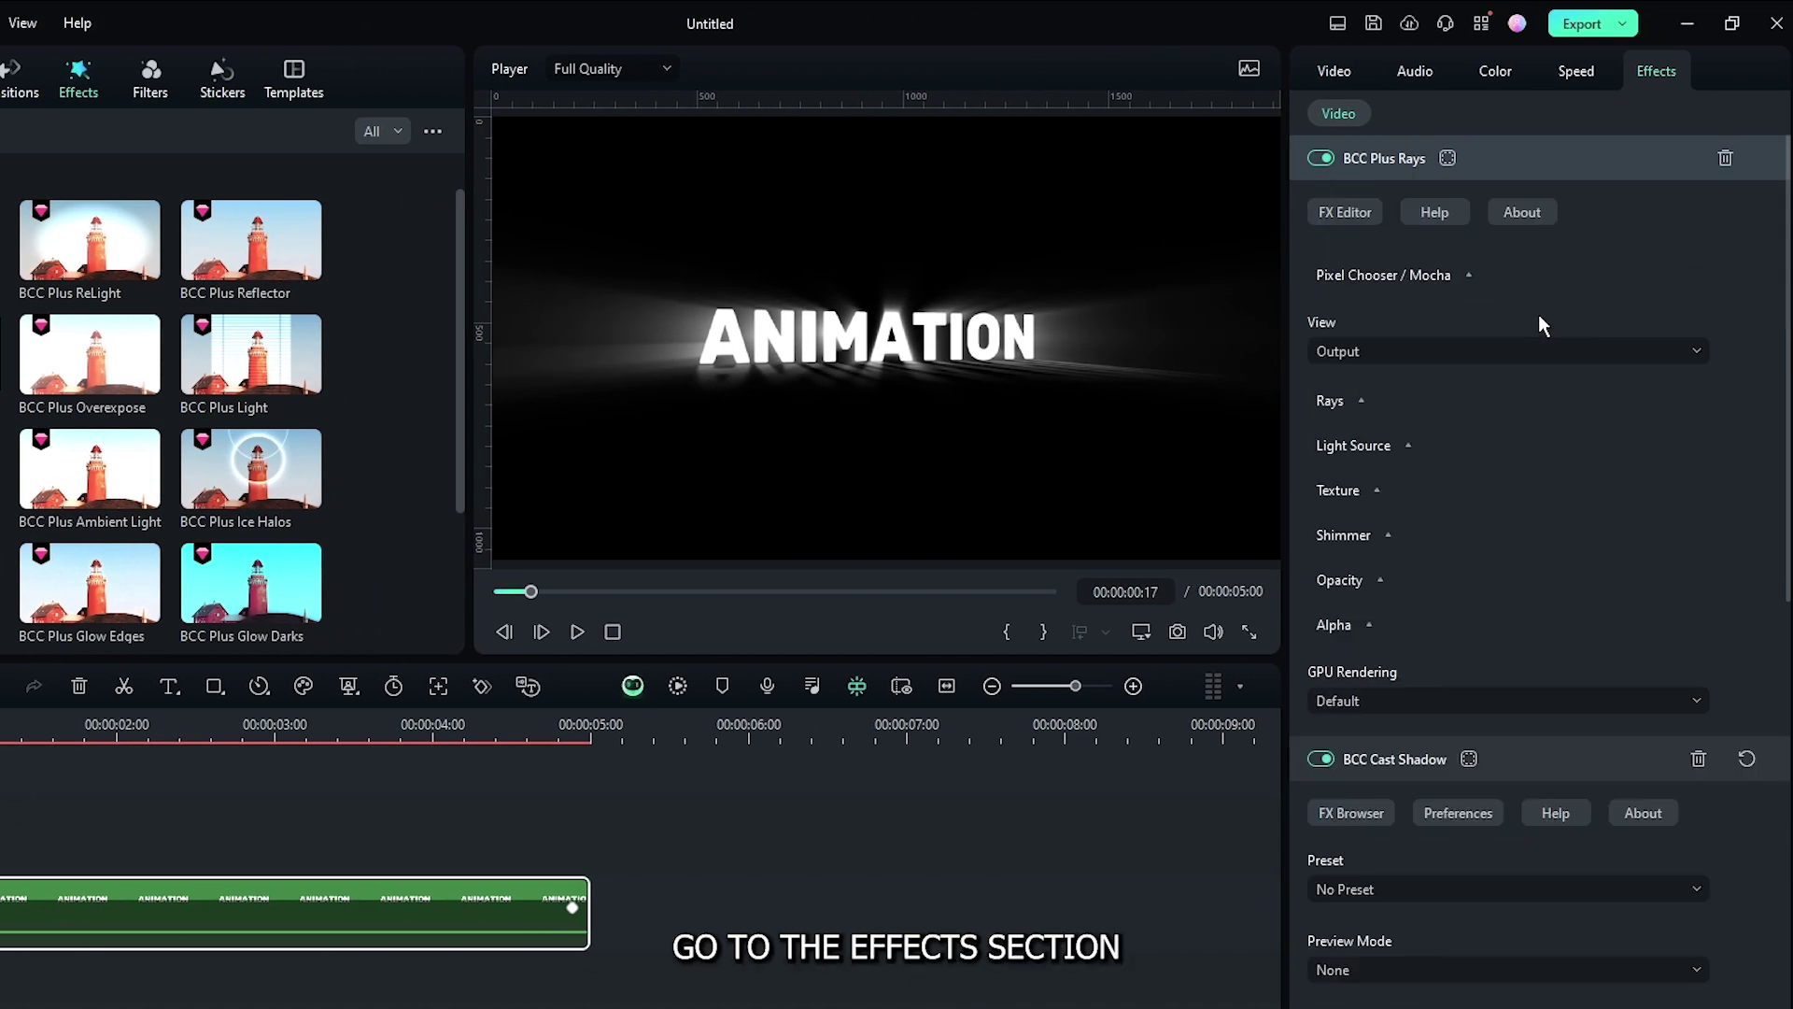
{"action": "left_click", "coordinate": [1362, 401]}
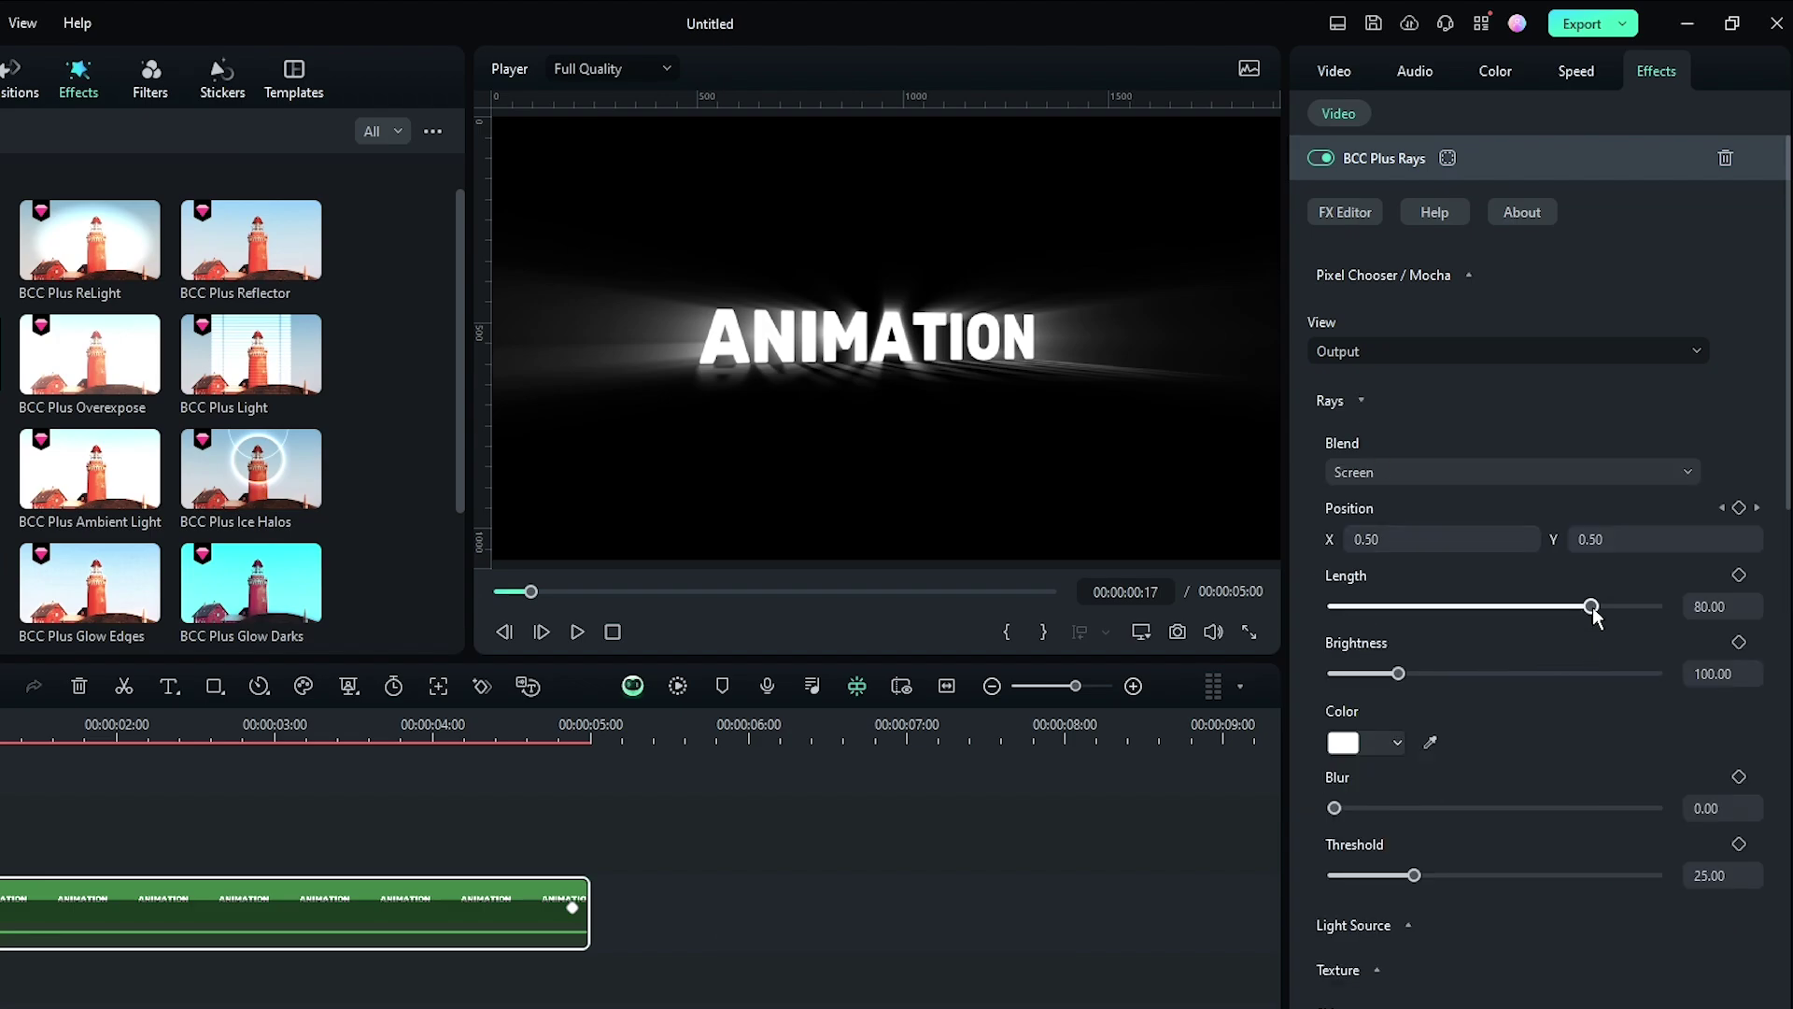
{"action": "left_click_drag", "start_coordinate": [1591, 607], "coordinate": [1596, 608]}
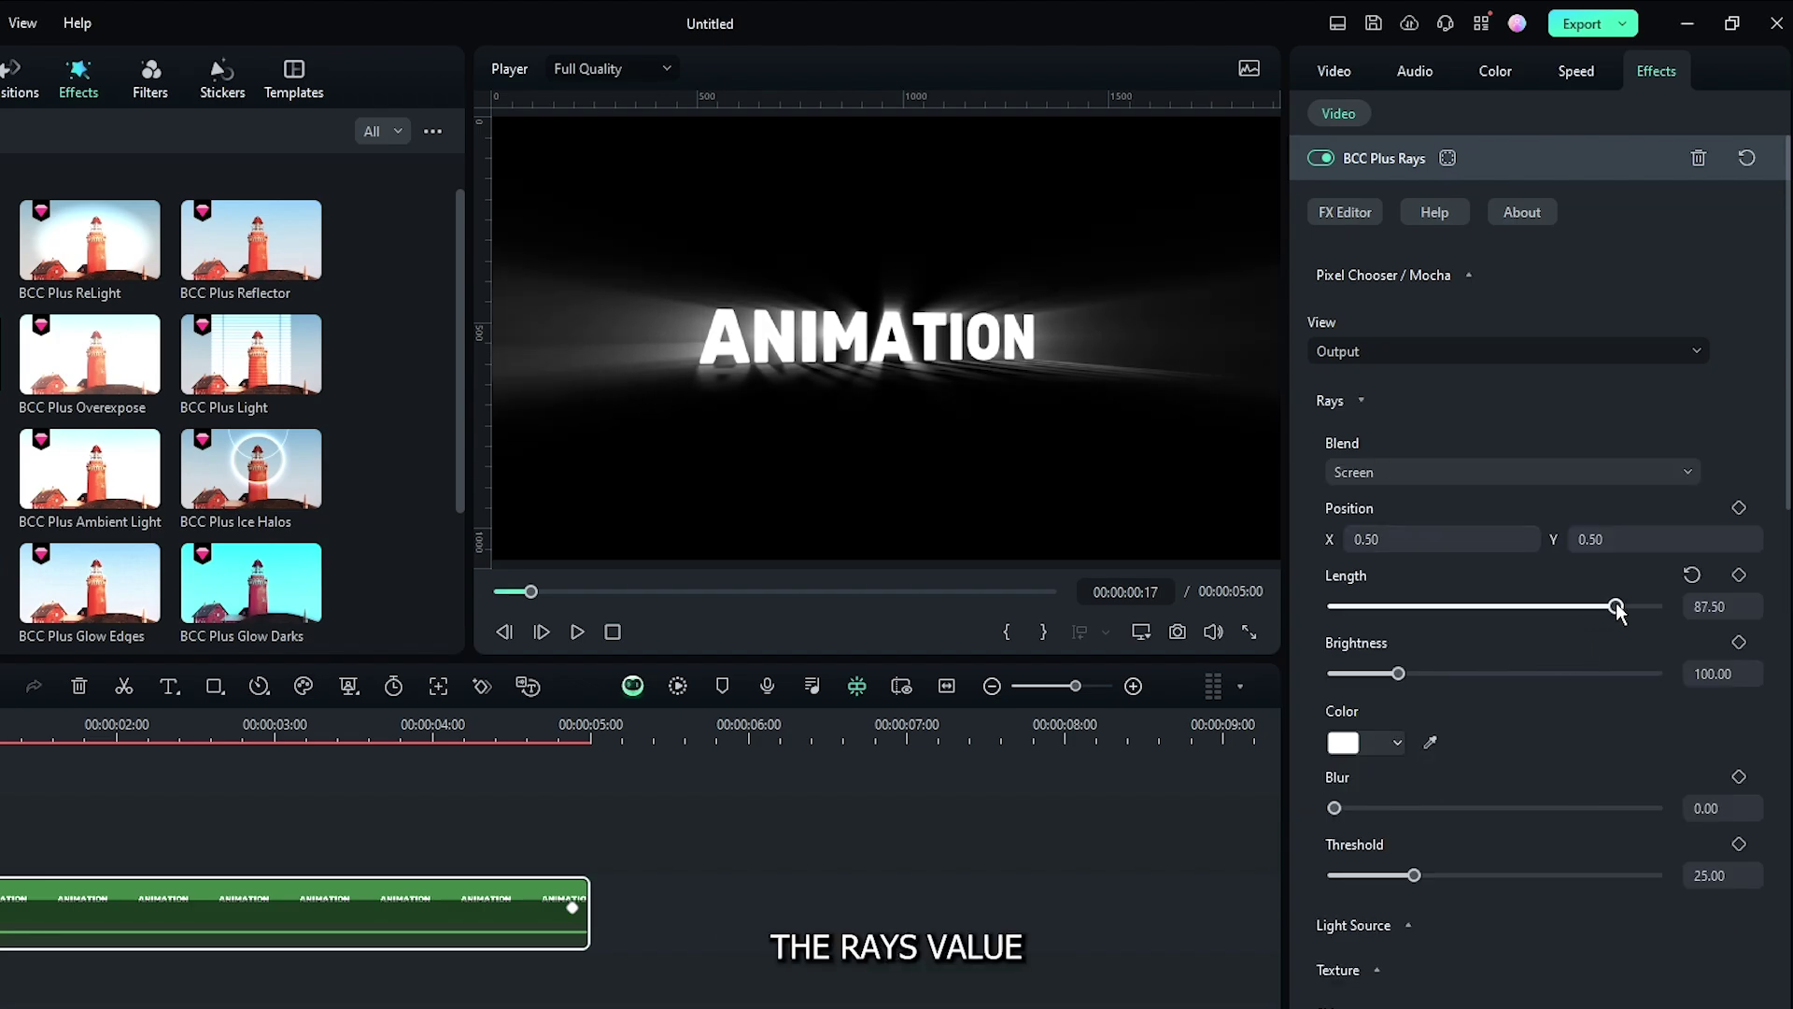
{"action": "mouse_move", "coordinate": [1400, 674]}
{"action": "left_mouse_down"}
{"action": "mouse_move", "coordinate": [1346, 681]}
{"action": "mouse_move", "coordinate": [1402, 663]}
{"action": "left_mouse_up"}
{"action": "scroll", "coordinate": [1494, 728], "scroll_direction": "down", "scroll_amount": 3}
{"action": "left_click_drag", "start_coordinate": [1414, 740], "coordinate": [1339, 748]}
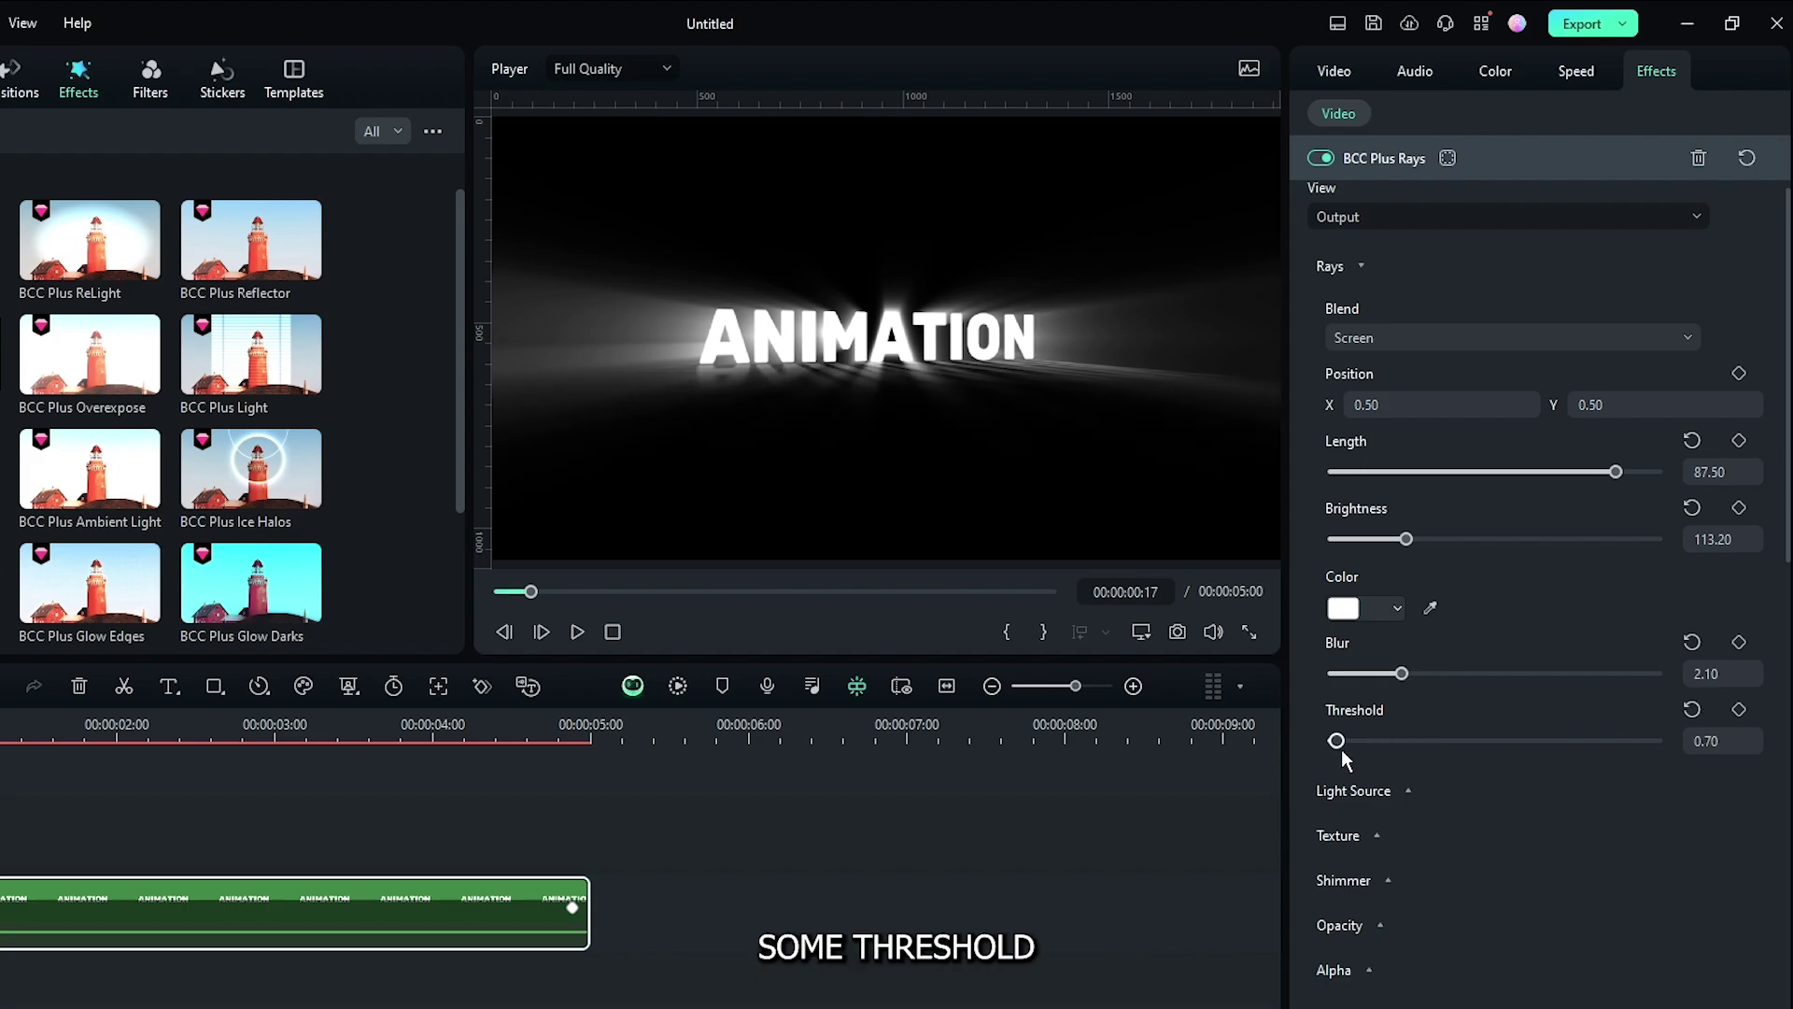
Expand the Light Source, Texture, Shimmer, Opacity and Alpha sections of BCC Plus Rays.
{"action": "scroll", "coordinate": [1489, 729], "scroll_direction": "down", "scroll_amount": 3}
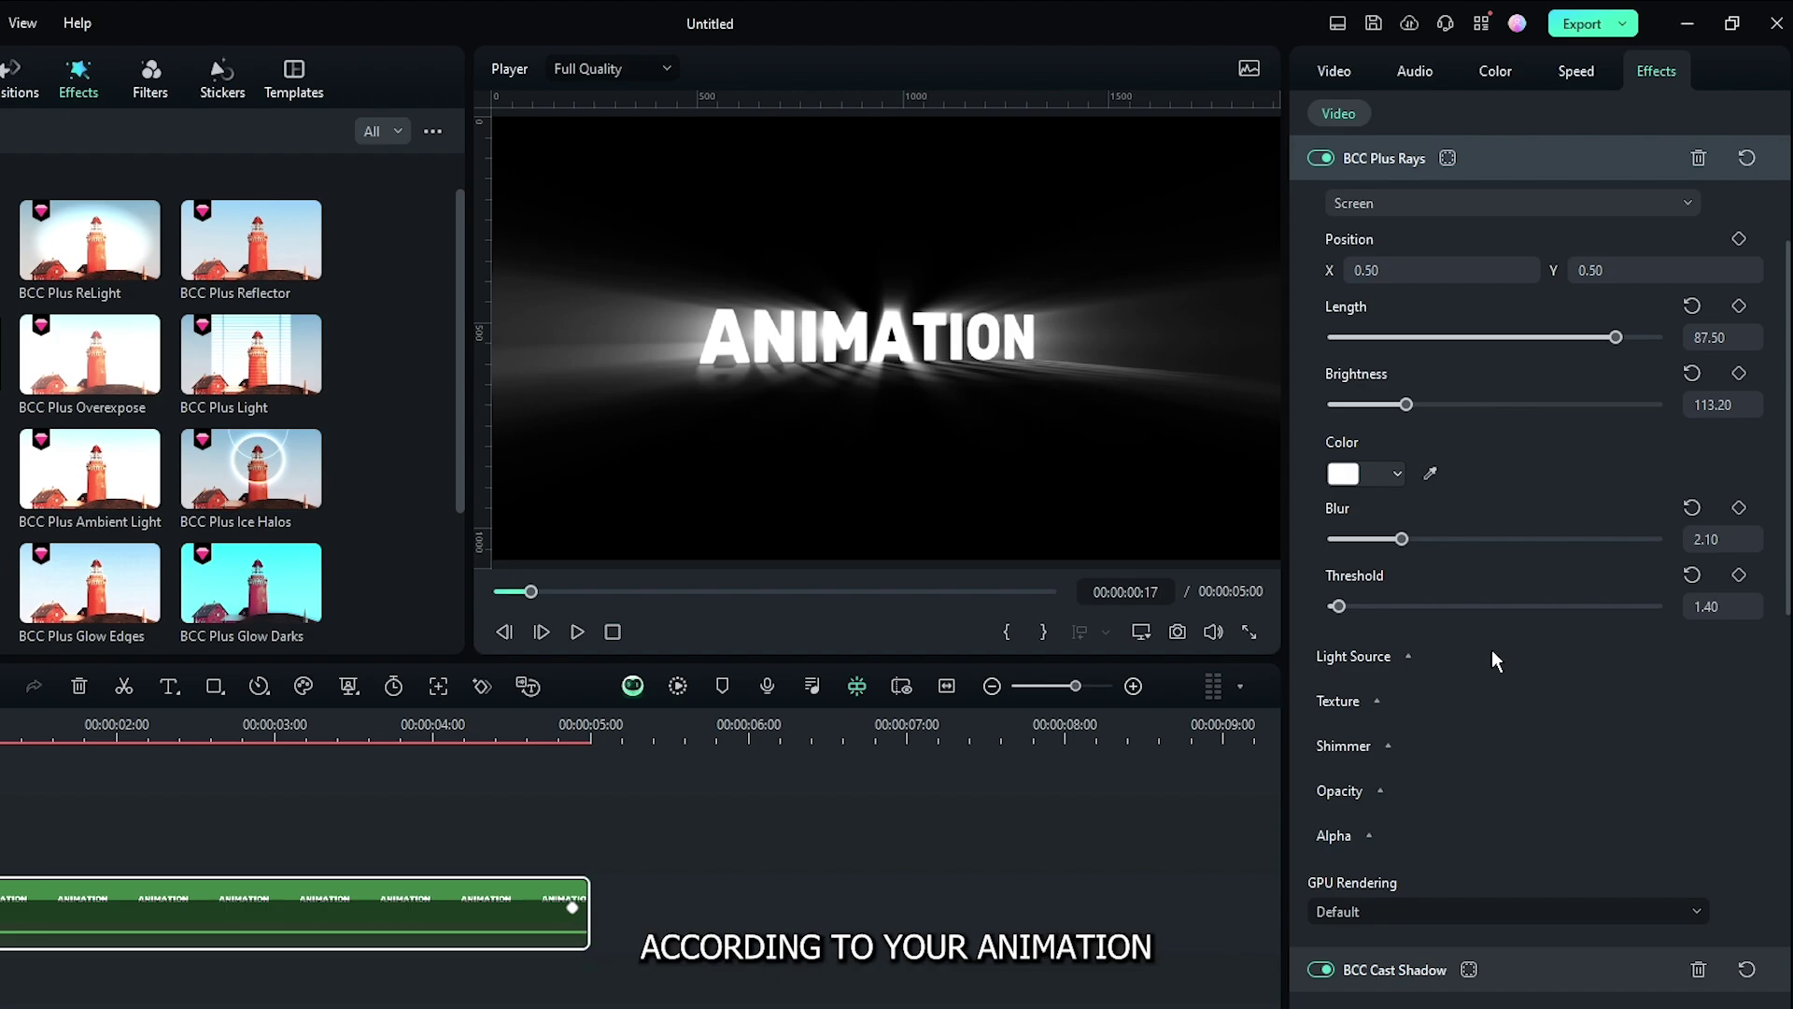
{"action": "left_click", "coordinate": [1409, 657]}
{"action": "scroll", "coordinate": [1349, 641], "scroll_direction": "down", "scroll_amount": 3}
{"action": "left_click", "coordinate": [1351, 642]}
{"action": "scroll", "coordinate": [1400, 682], "scroll_direction": "down", "scroll_amount": 1}
{"action": "left_click", "coordinate": [1344, 755]}
{"action": "scroll", "coordinate": [1350, 646], "scroll_direction": "down", "scroll_amount": 2}
{"action": "left_click", "coordinate": [1345, 750]}
{"action": "scroll", "coordinate": [1392, 812], "scroll_direction": "down", "scroll_amount": 2}
{"action": "left_click", "coordinate": [1369, 803]}
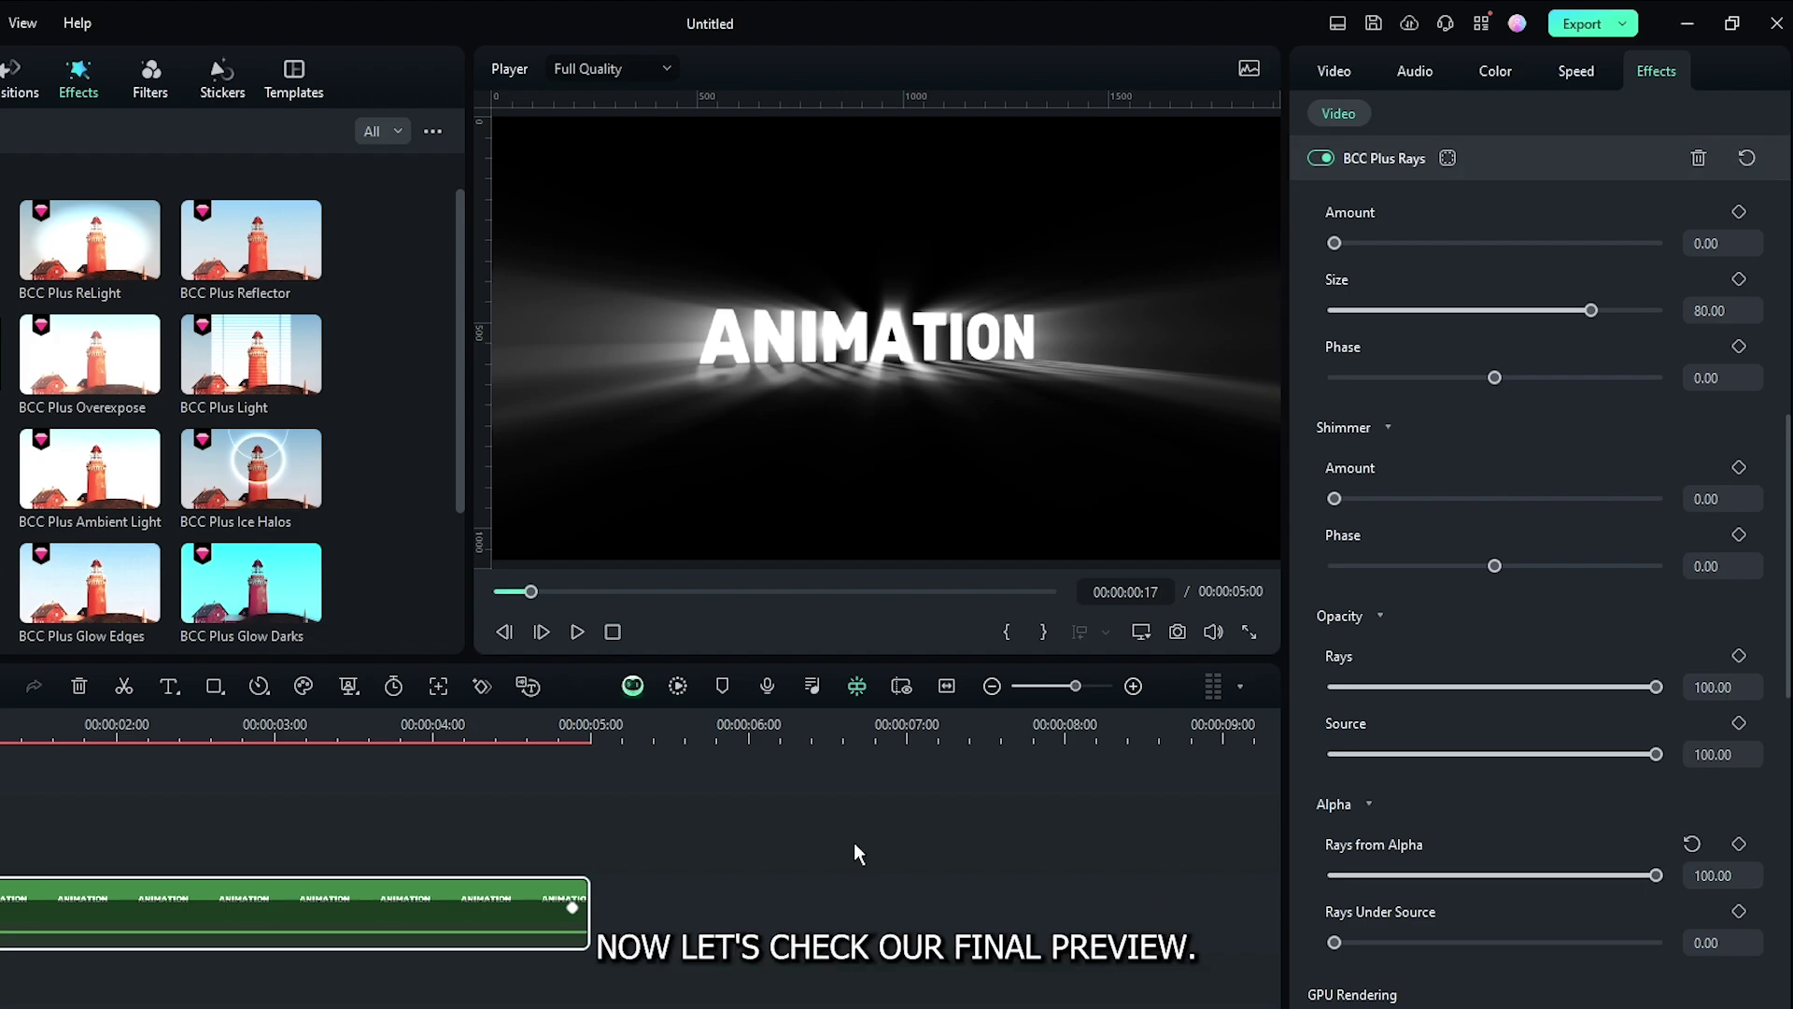
Render the timeline and play the rayed title animation, stopping near 00:00:04:45.
{"action": "left_click", "coordinate": [678, 686]}
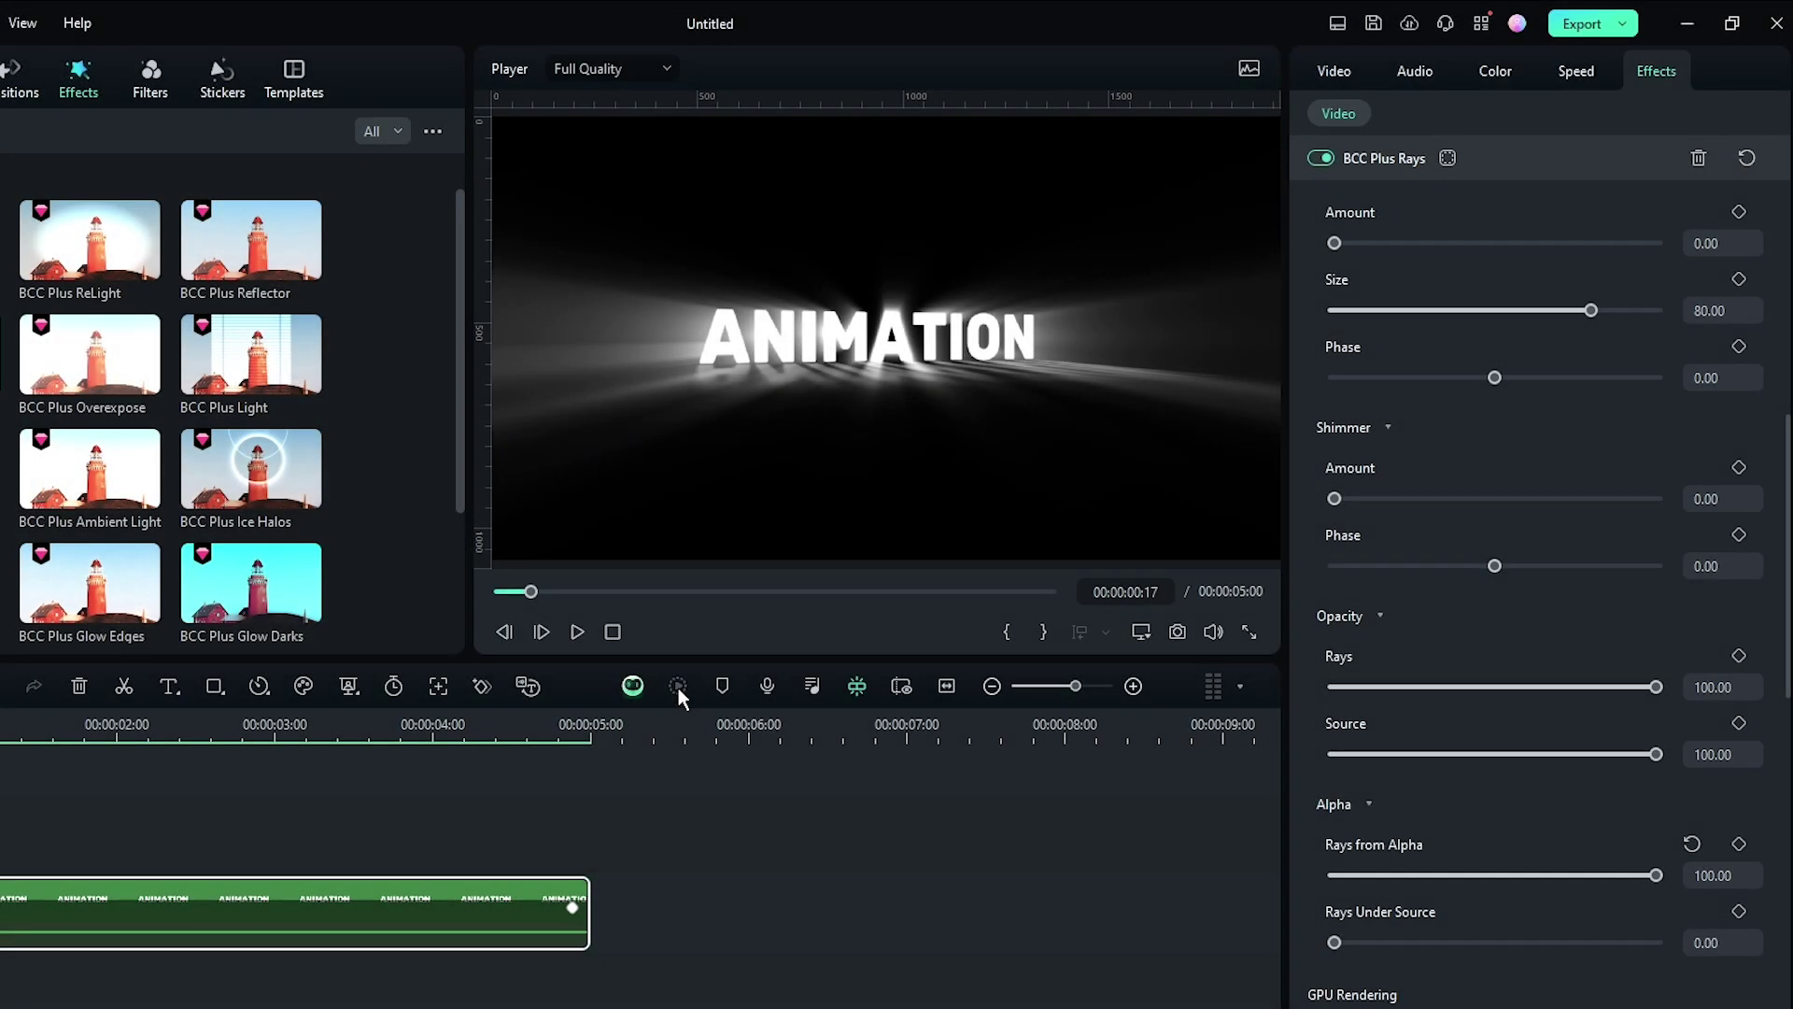
{"action": "left_click", "coordinate": [577, 633]}
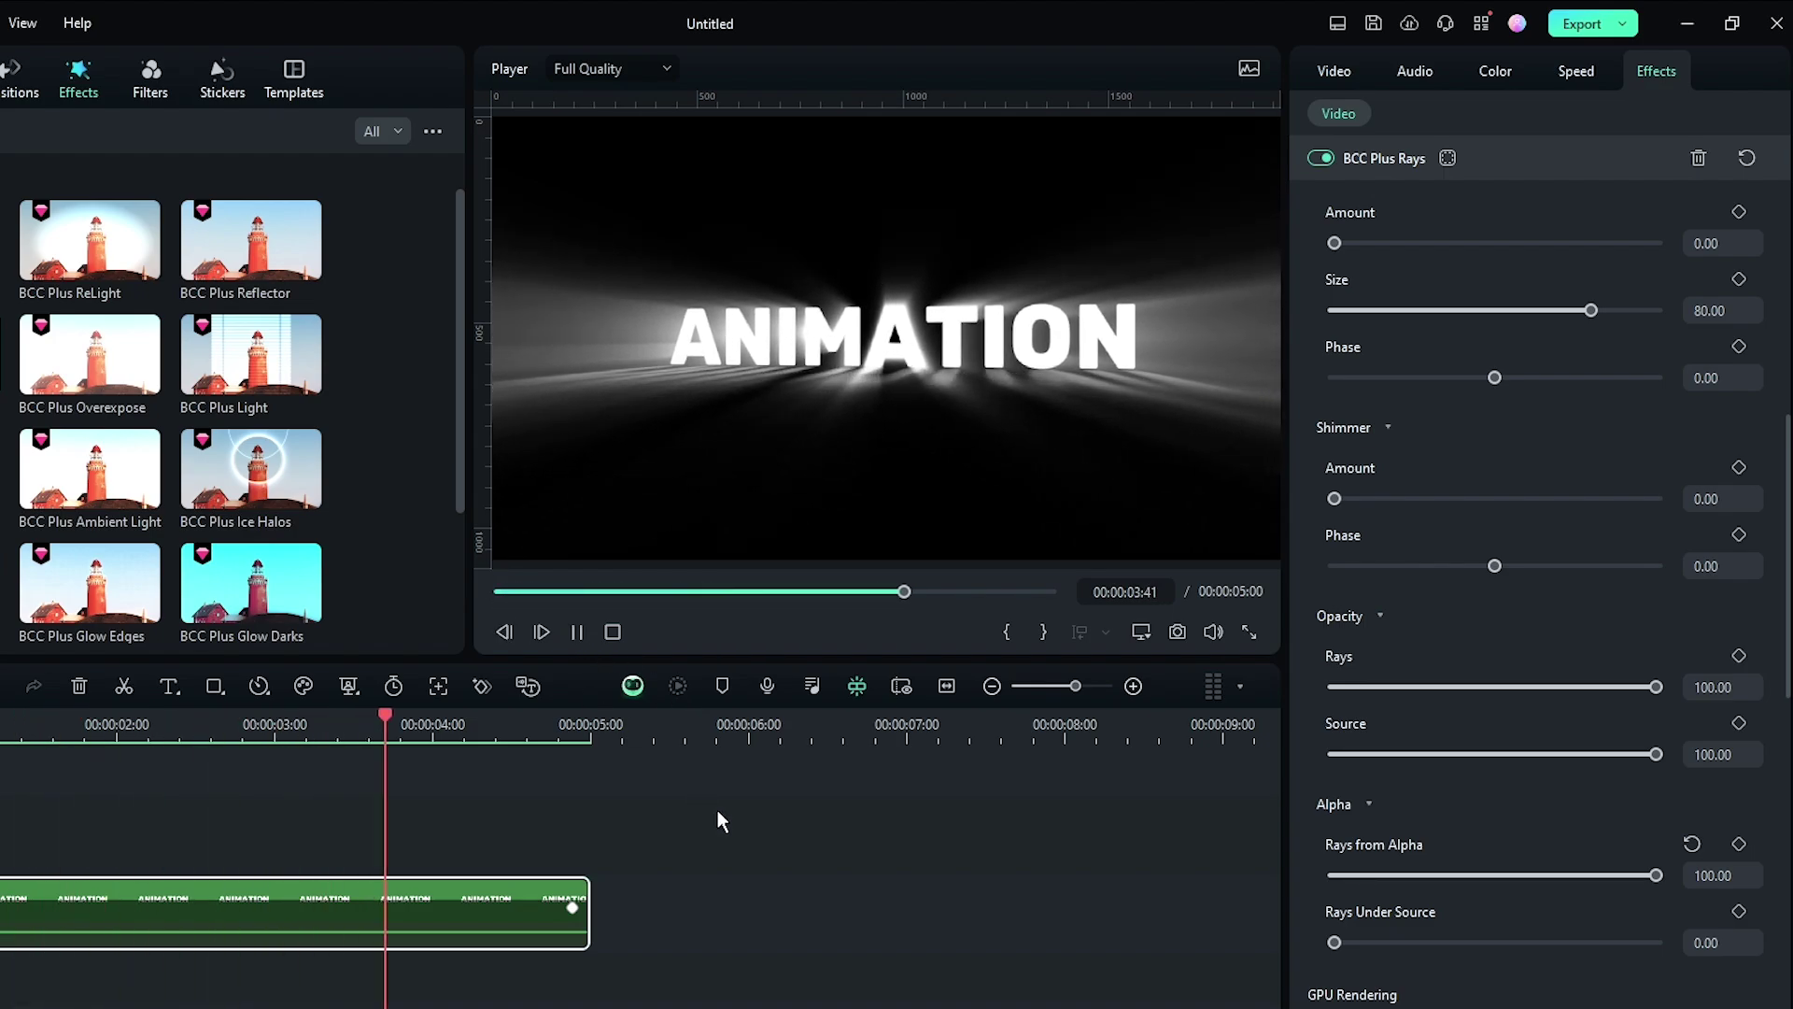
{"action": "key", "text": "space"}
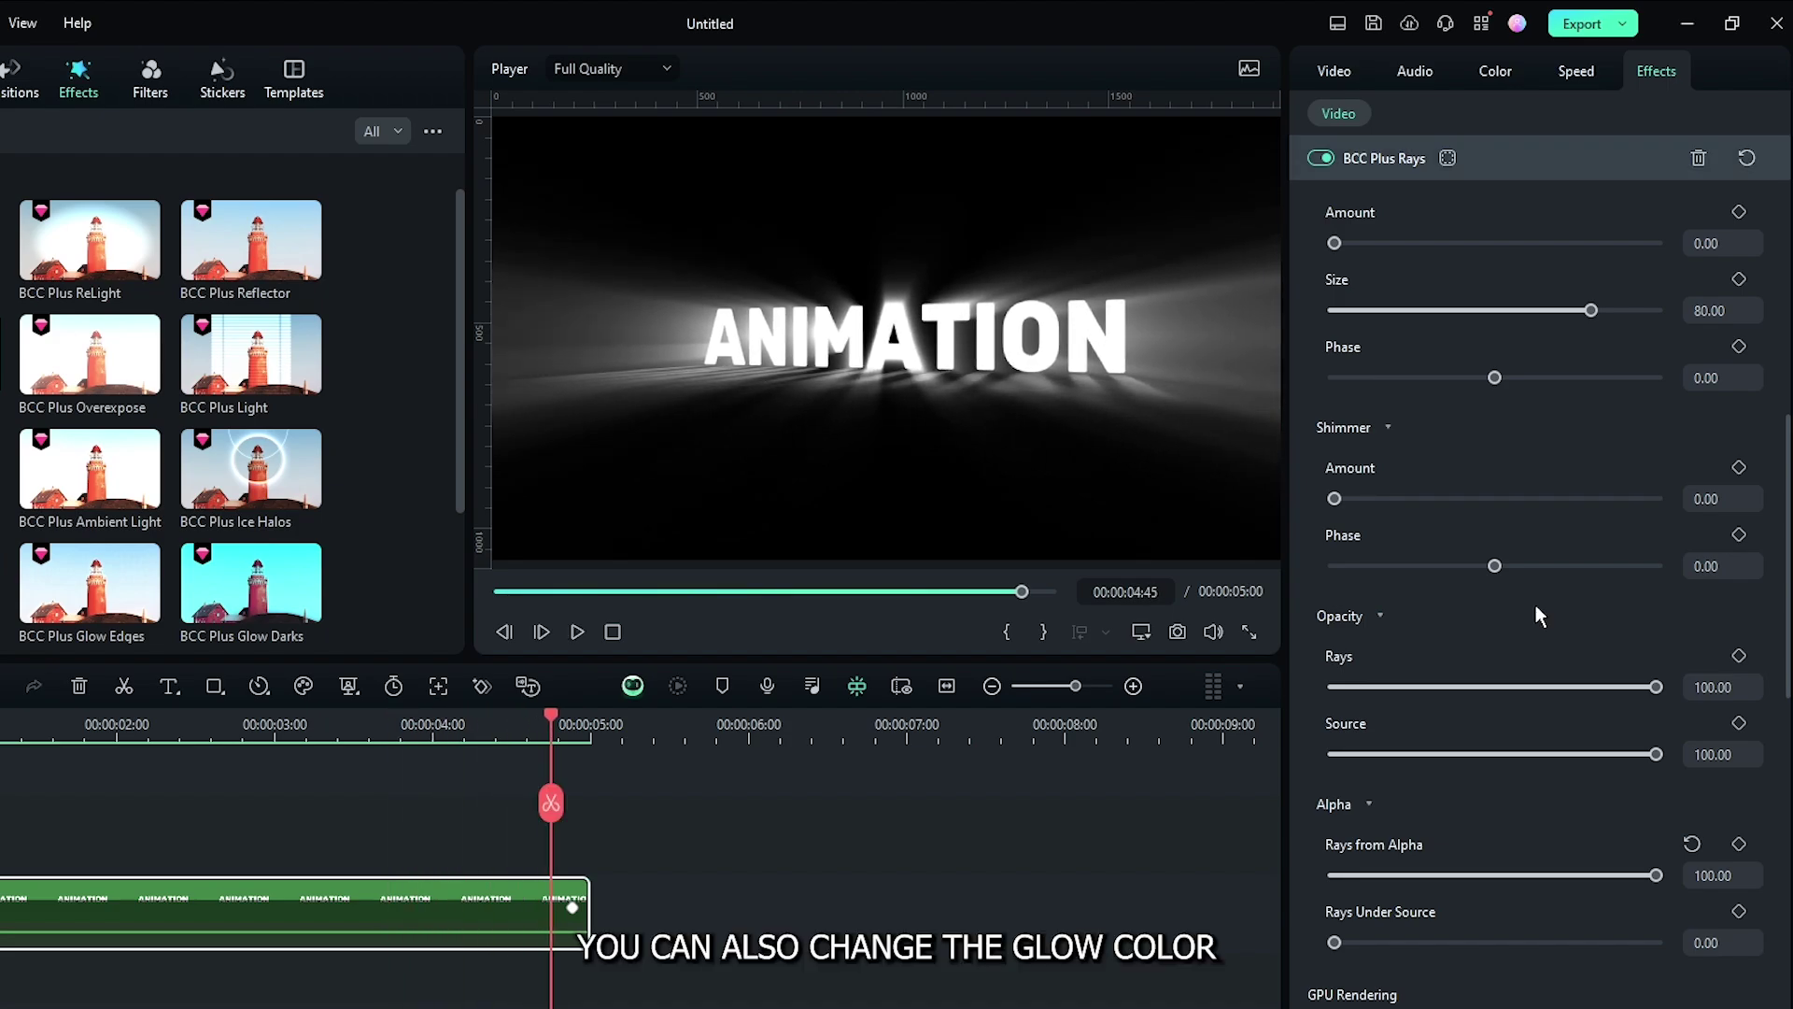
Set the BCC Plus Rays colour to the green Recent swatch.
{"action": "scroll", "coordinate": [1535, 603], "scroll_direction": "up", "scroll_amount": 10}
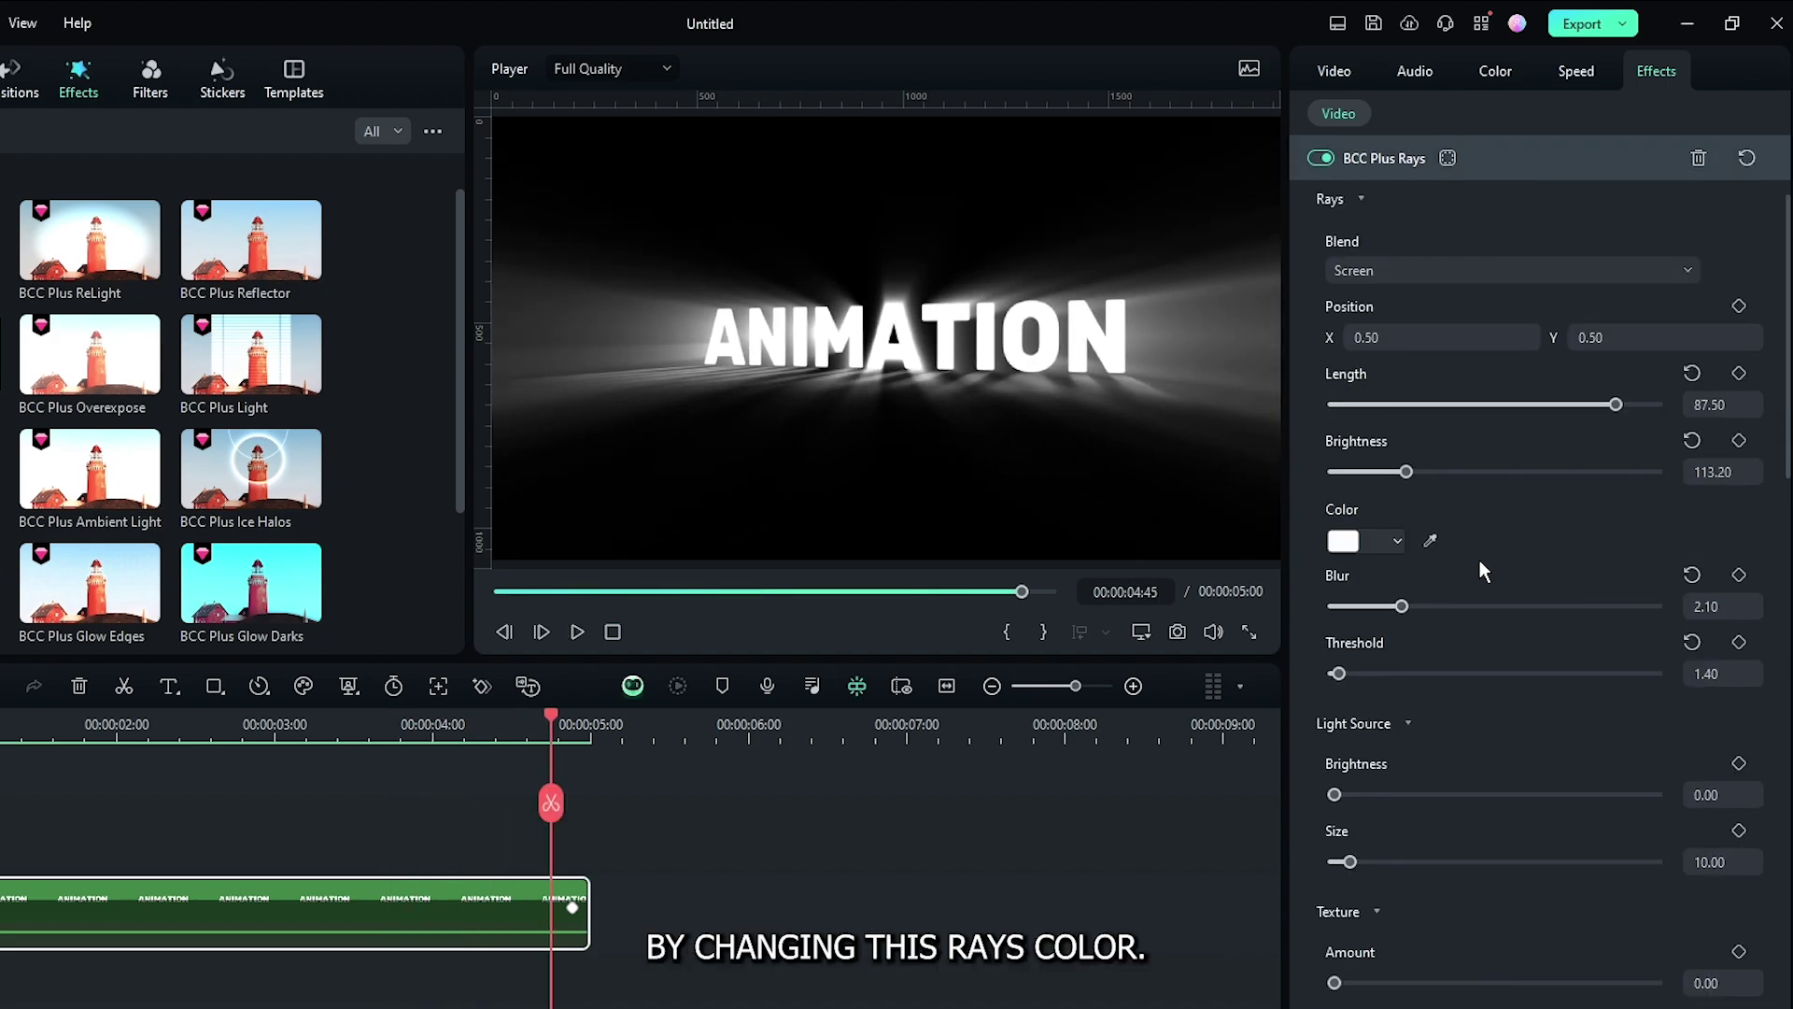
{"action": "left_click", "coordinate": [1341, 547]}
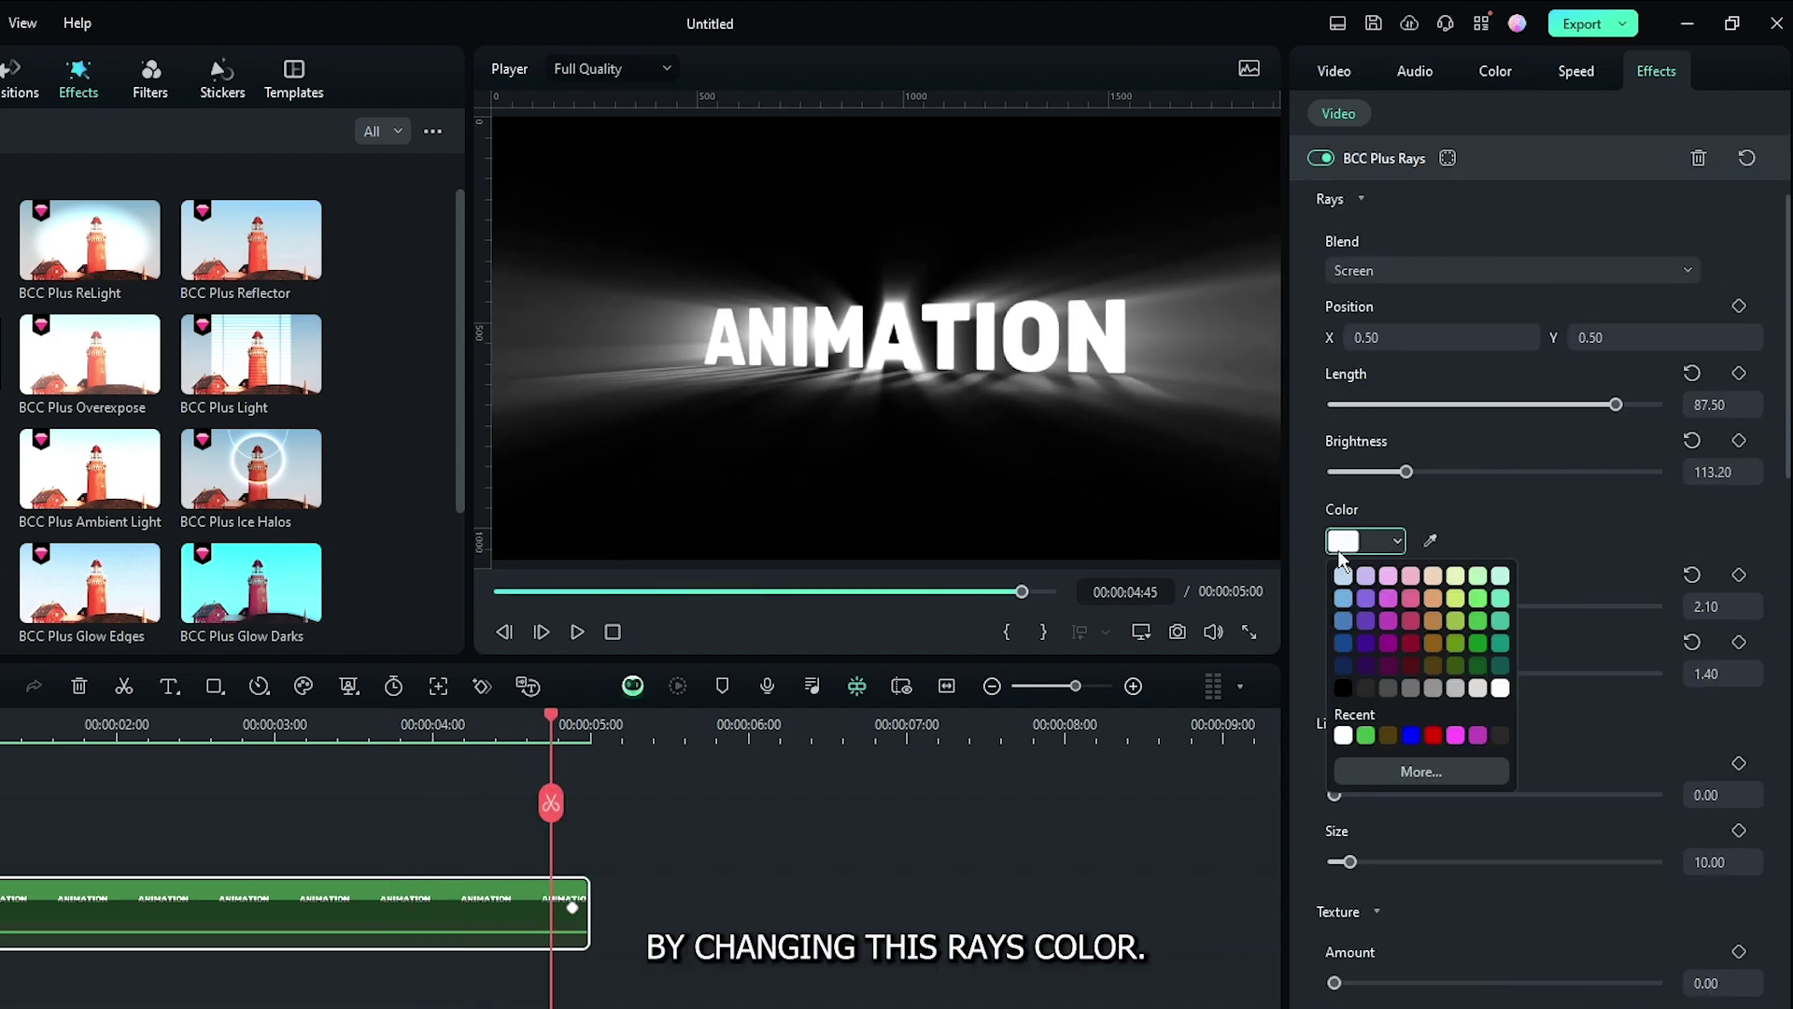
{"action": "left_click", "coordinate": [1369, 734]}
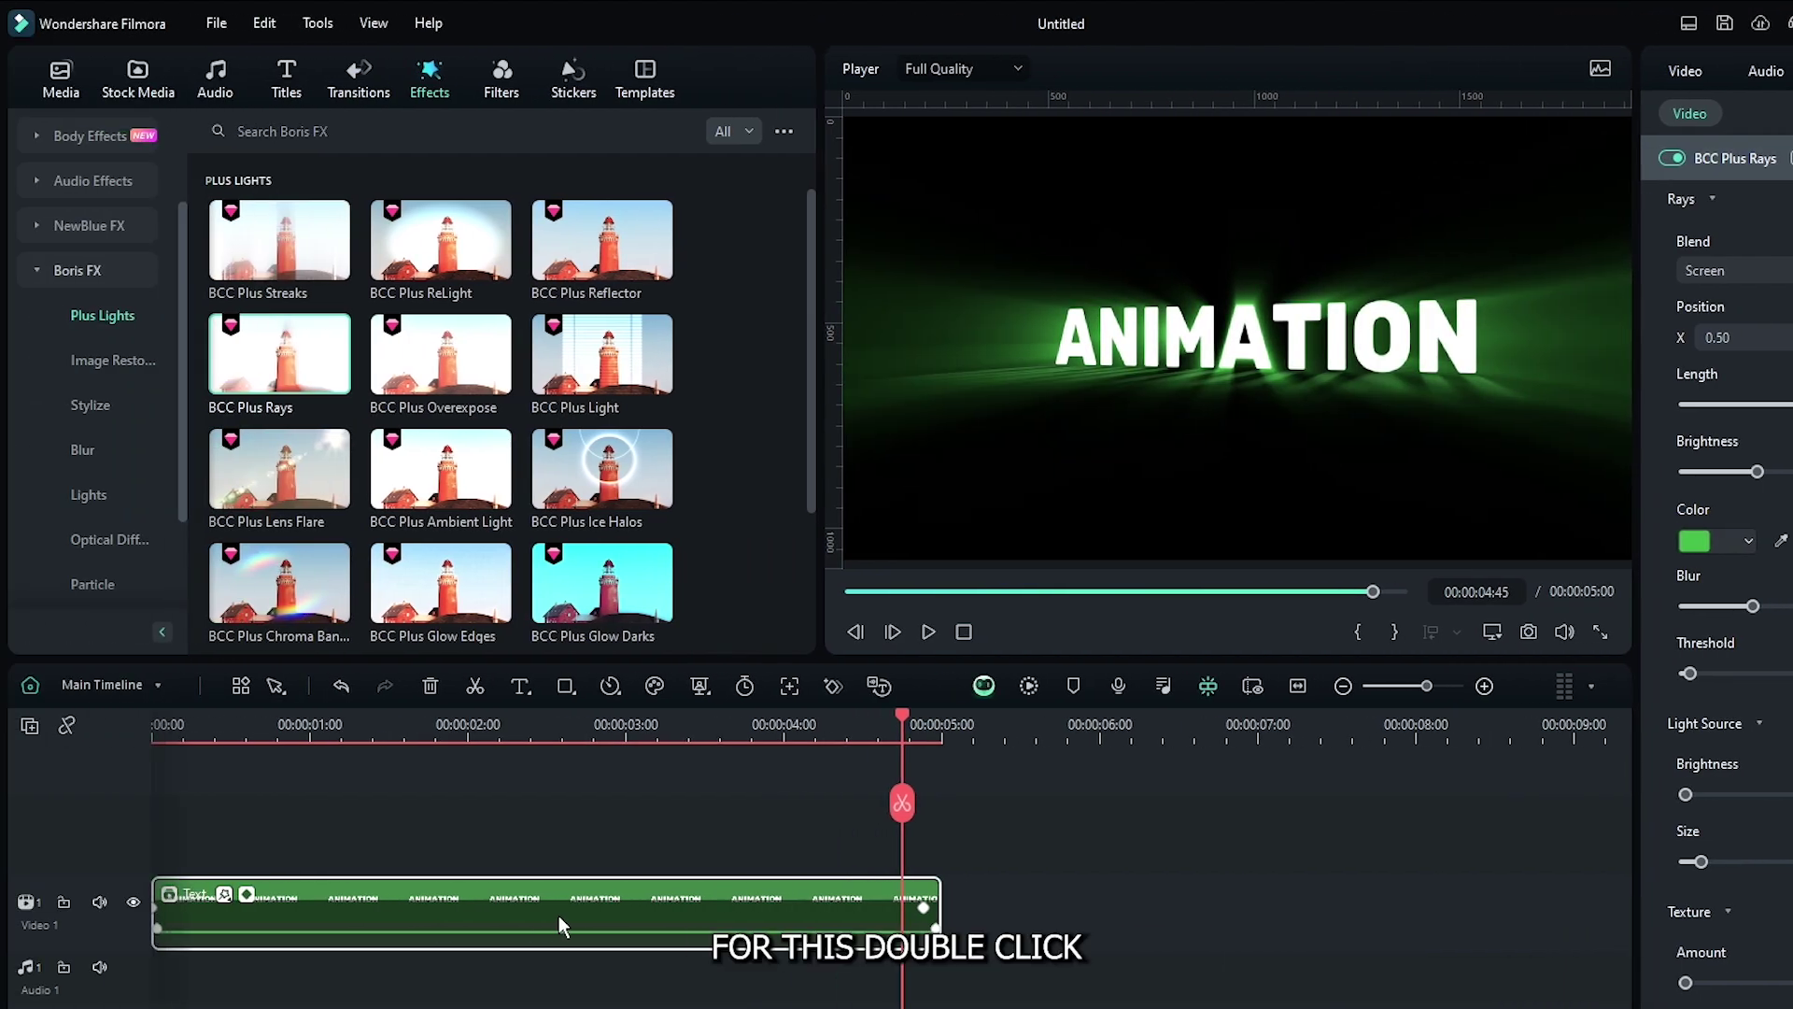
Inside the Text compound clip, select the ANIMATION title text and colour it green.
{"action": "double_click", "coordinate": [558, 916]}
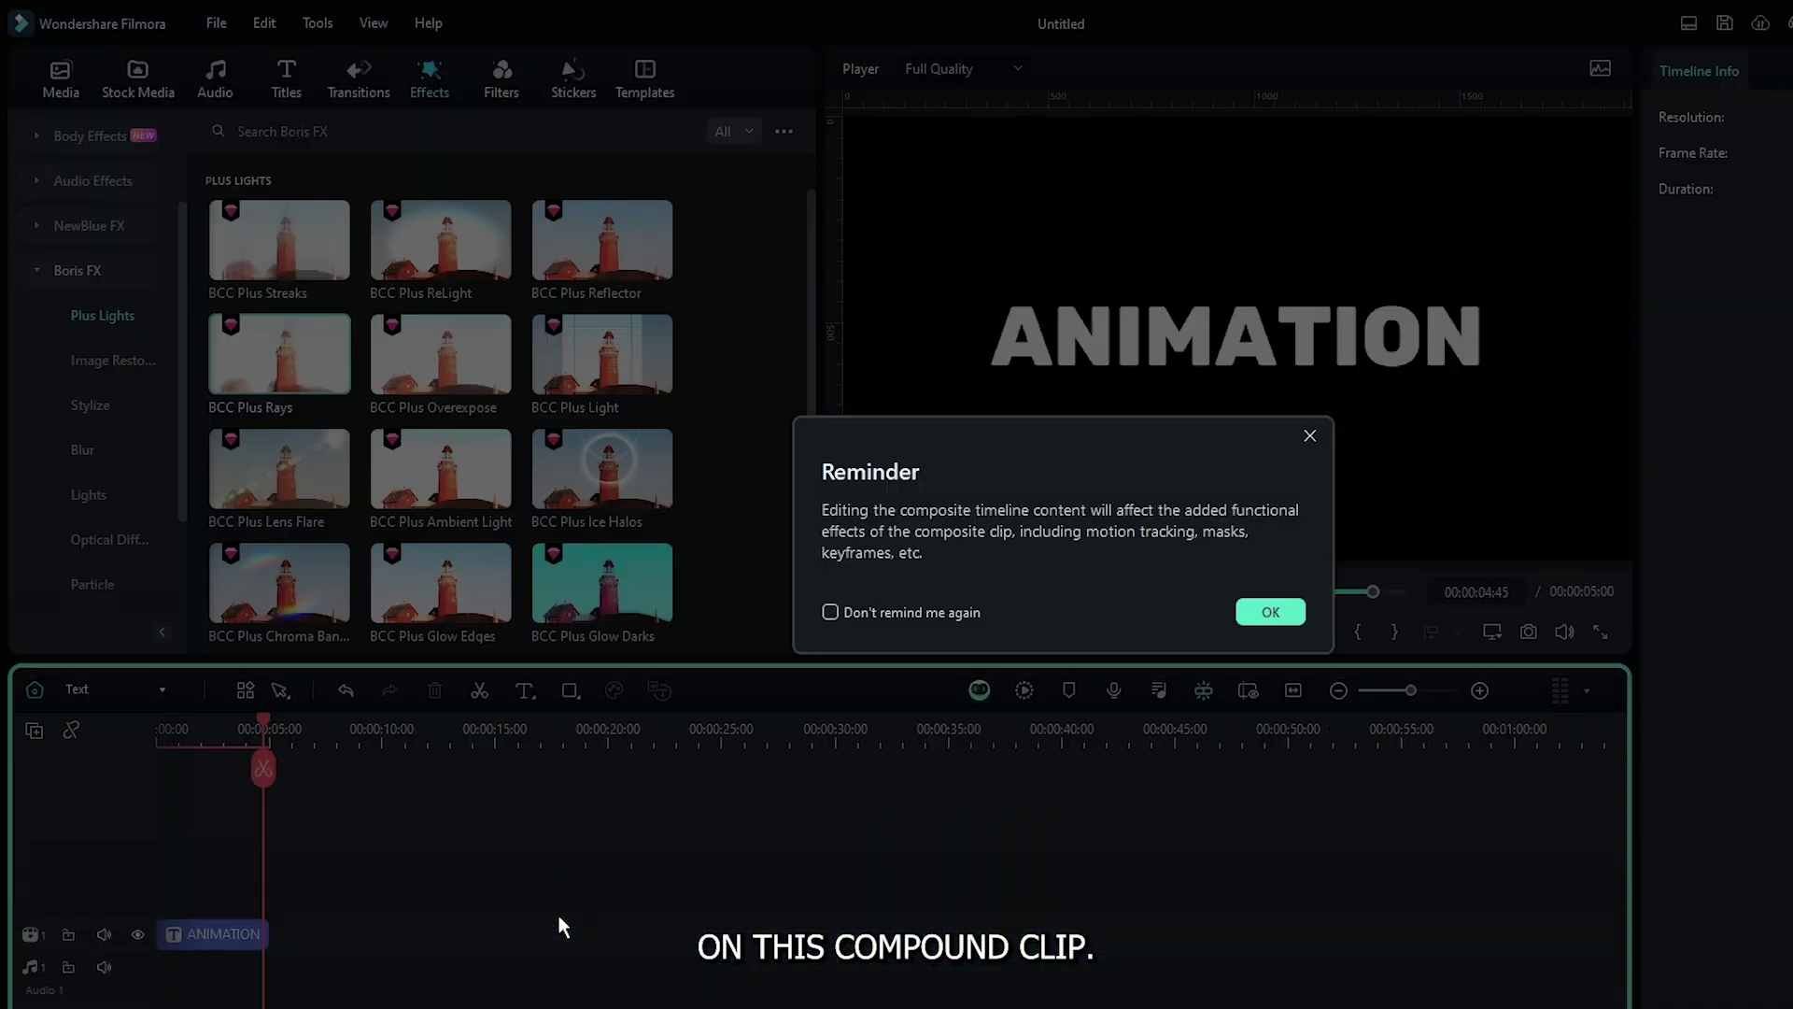
{"action": "left_click", "coordinate": [1270, 612]}
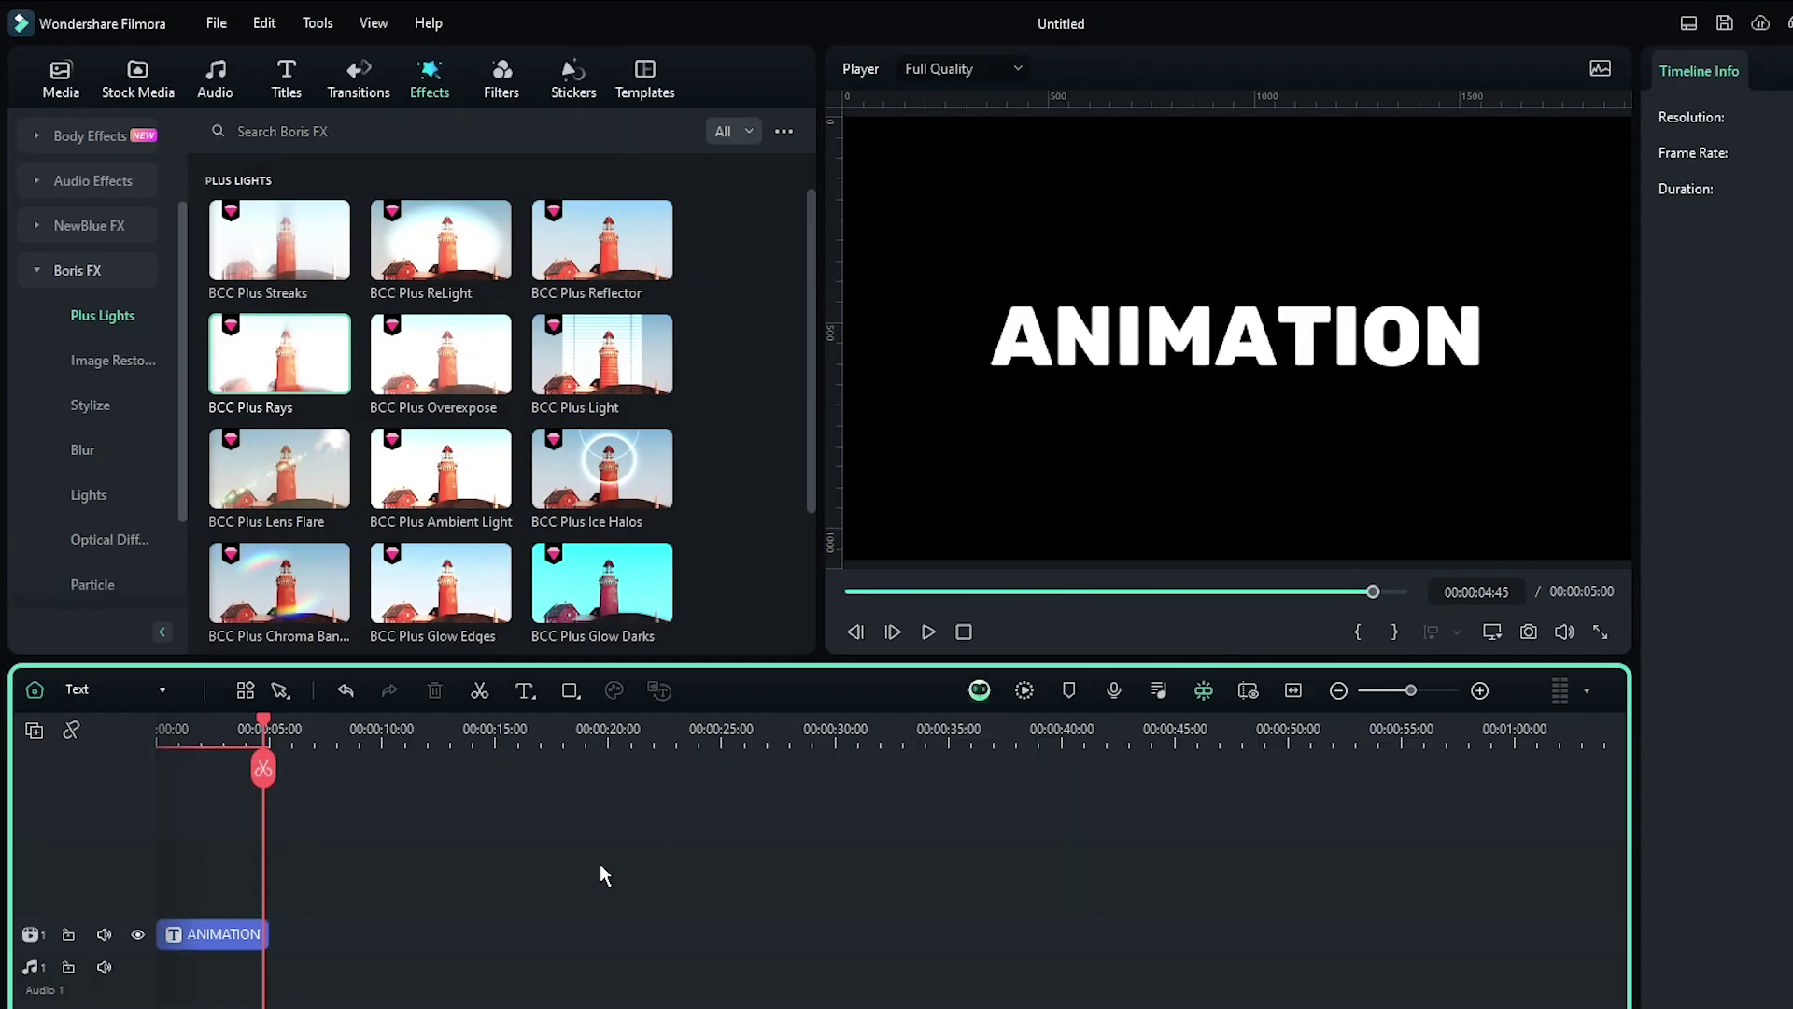
{"action": "left_click", "coordinate": [260, 934]}
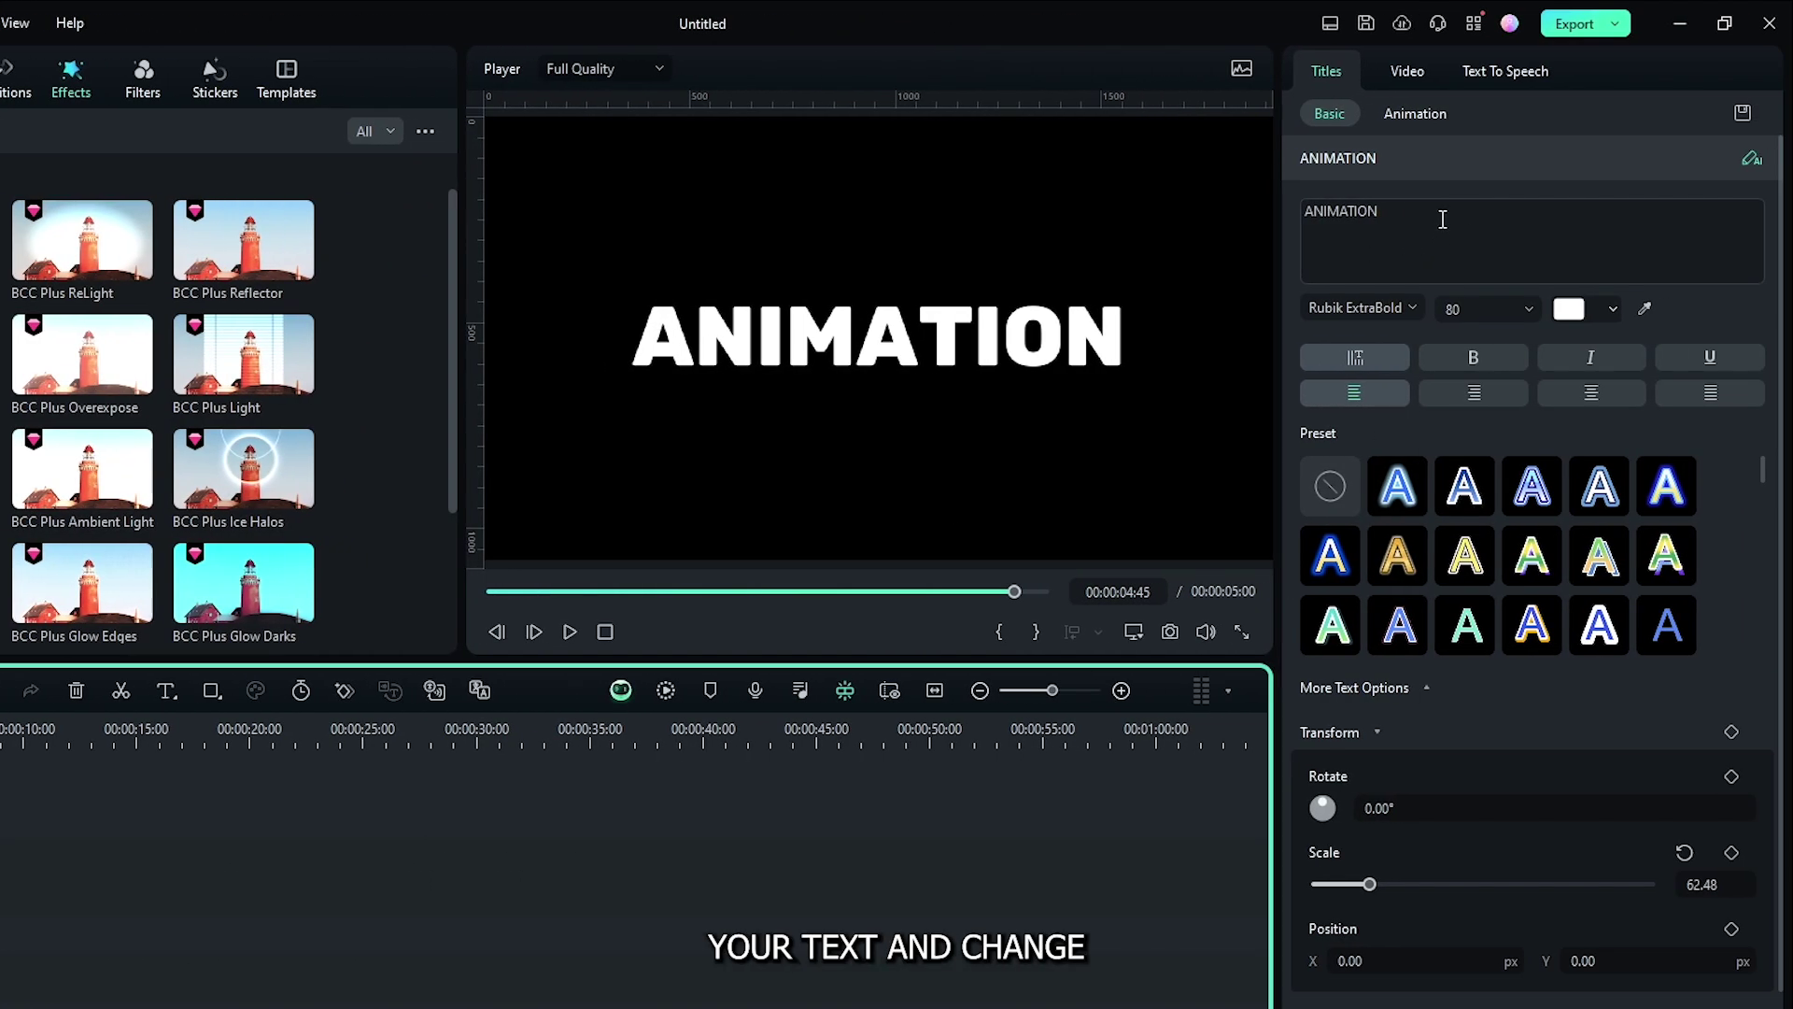
{"action": "double_click", "coordinate": [1464, 210]}
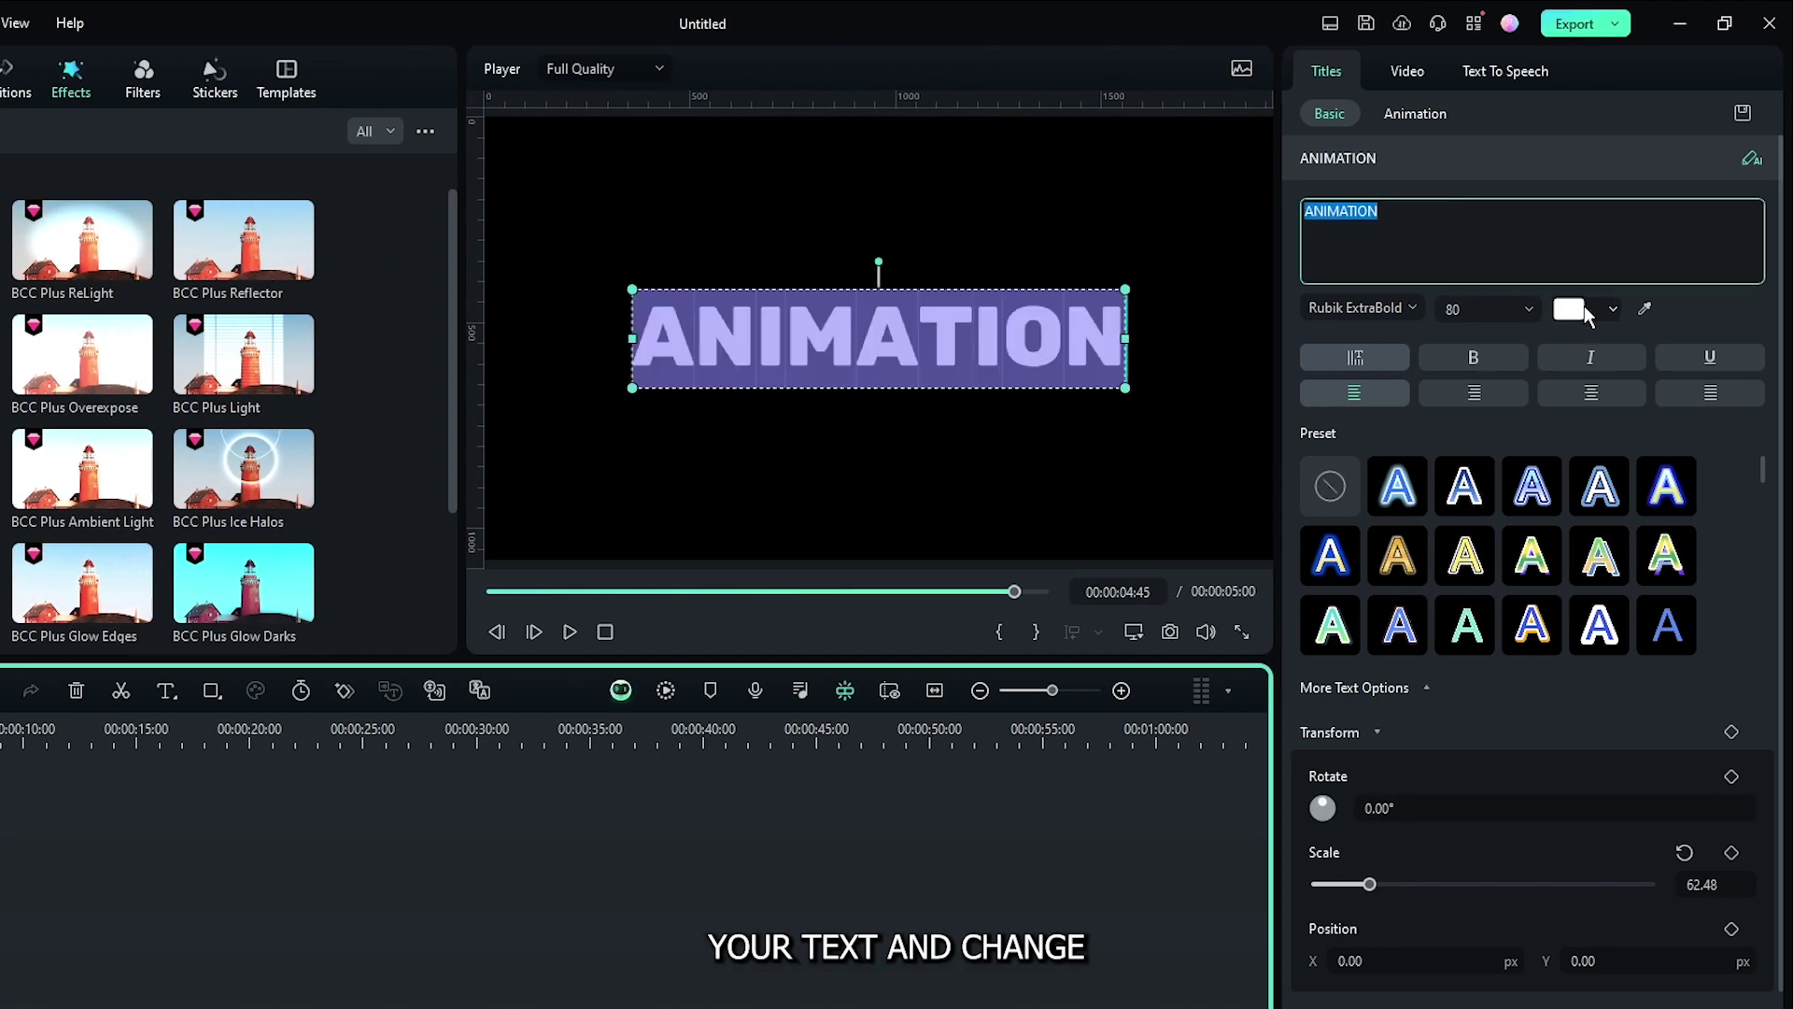
{"action": "left_click", "coordinate": [1579, 310]}
{"action": "left_click", "coordinate": [1596, 503]}
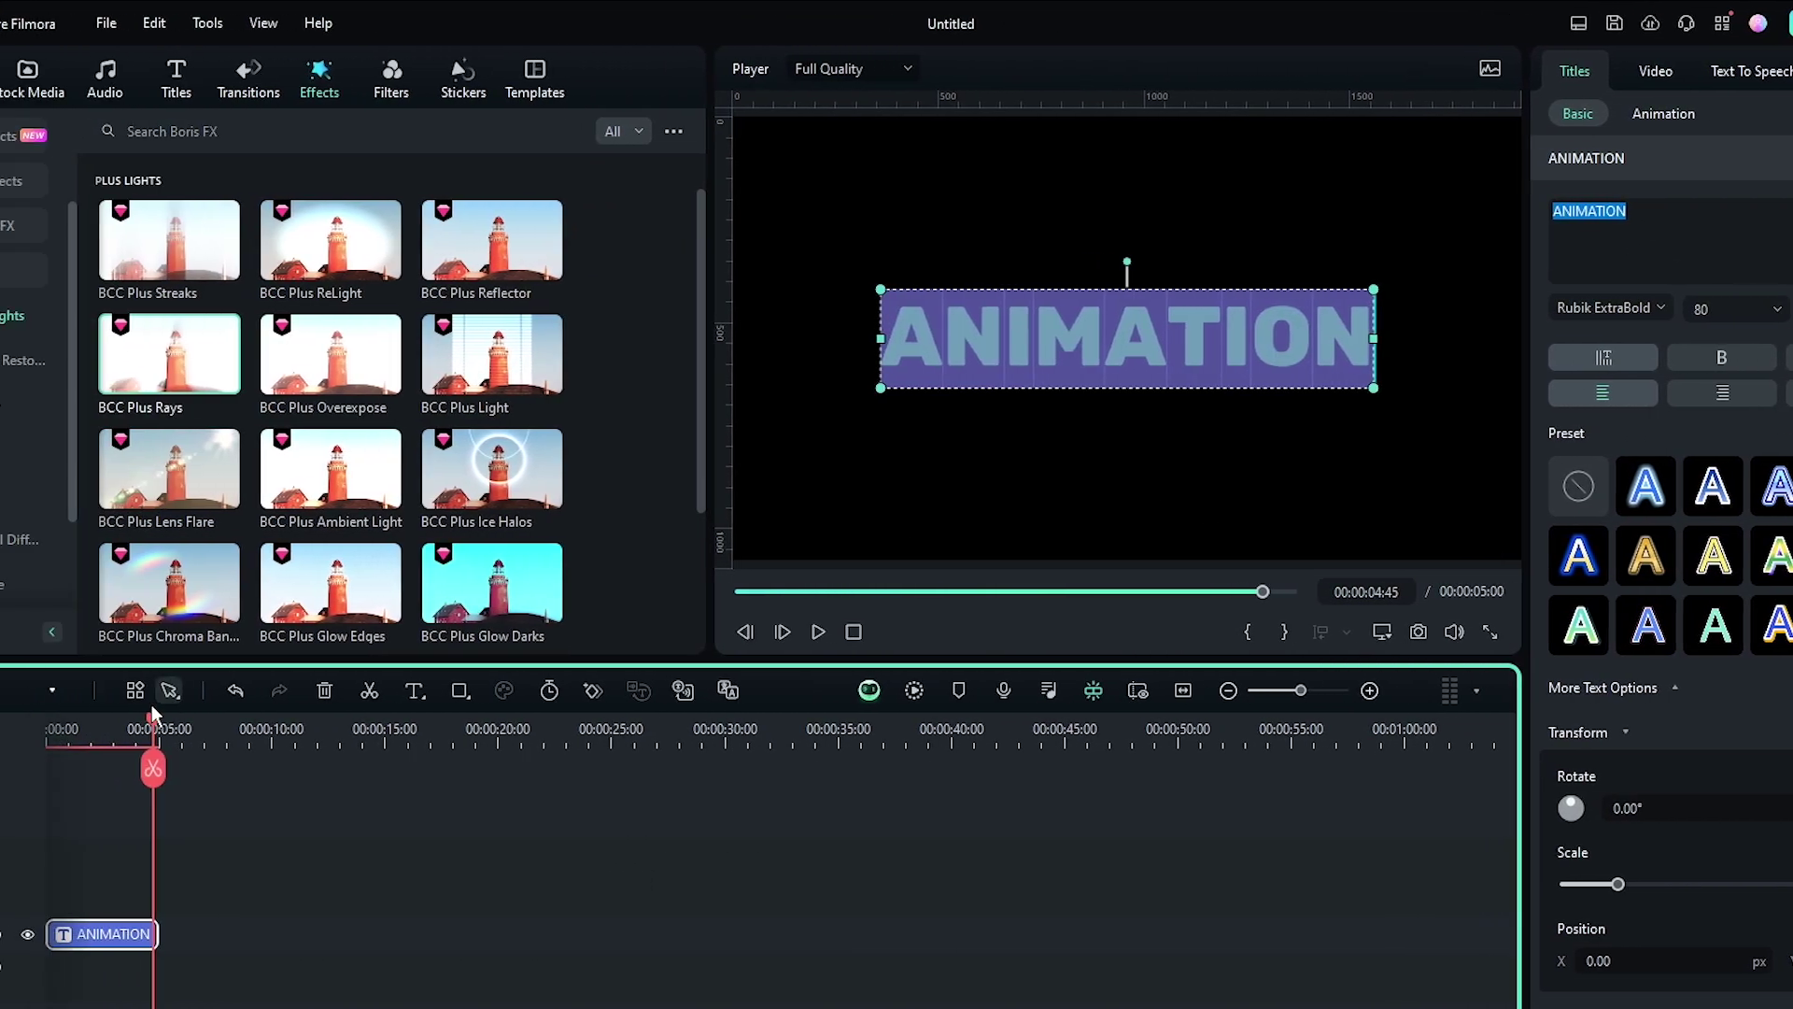
{"action": "left_click", "coordinate": [106, 688]}
Switch back to the main timeline and scrub to preview the glowing green ANIMATION title with rays.
{"action": "left_click", "coordinate": [117, 725]}
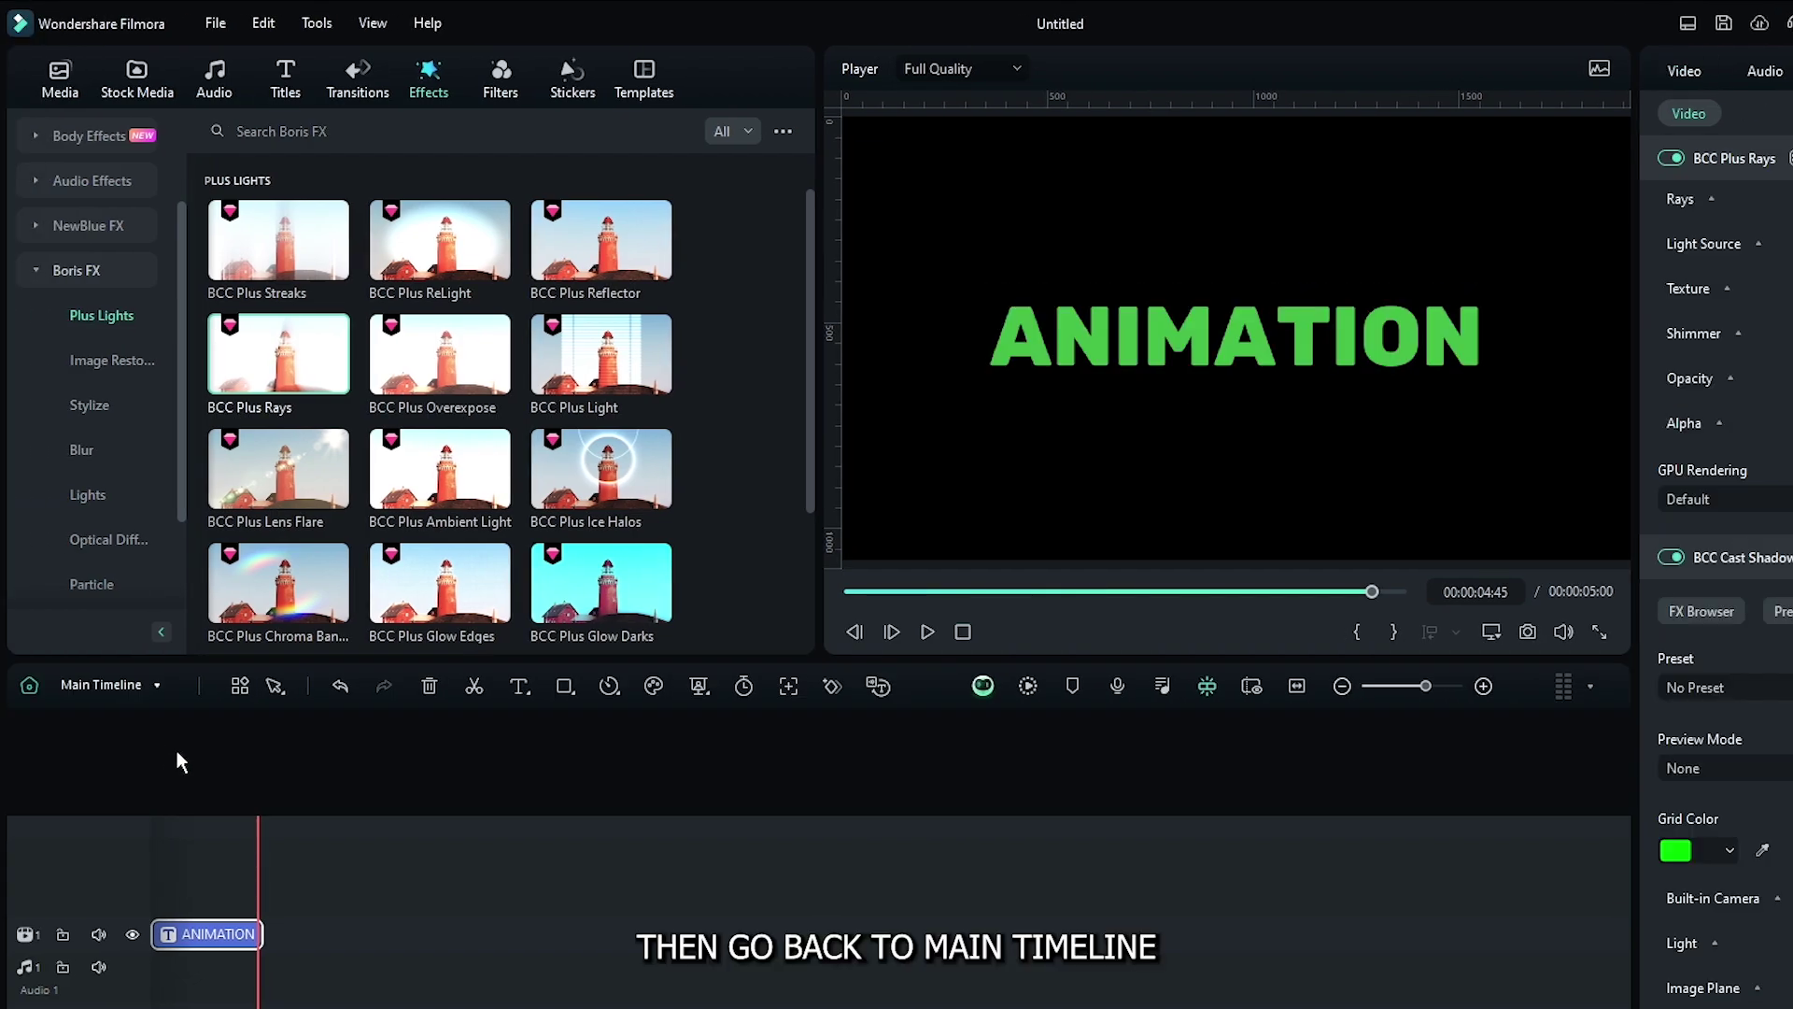
{"action": "left_click", "coordinate": [843, 591]}
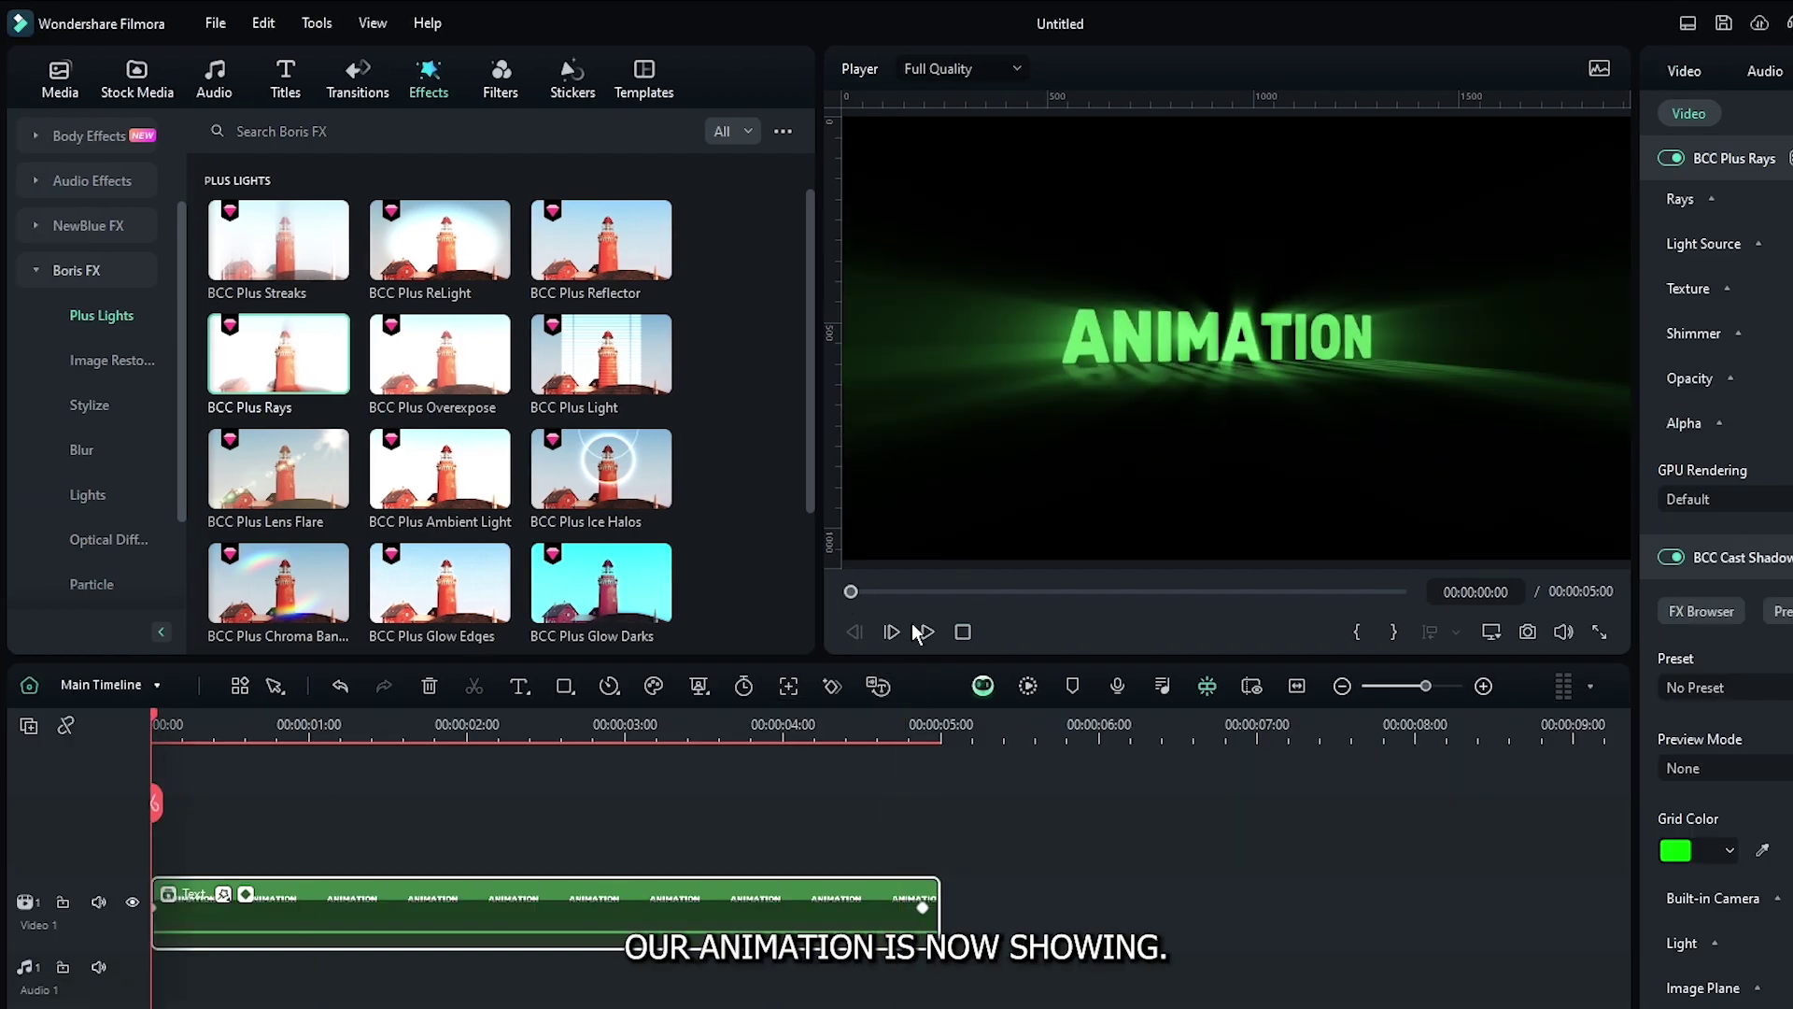